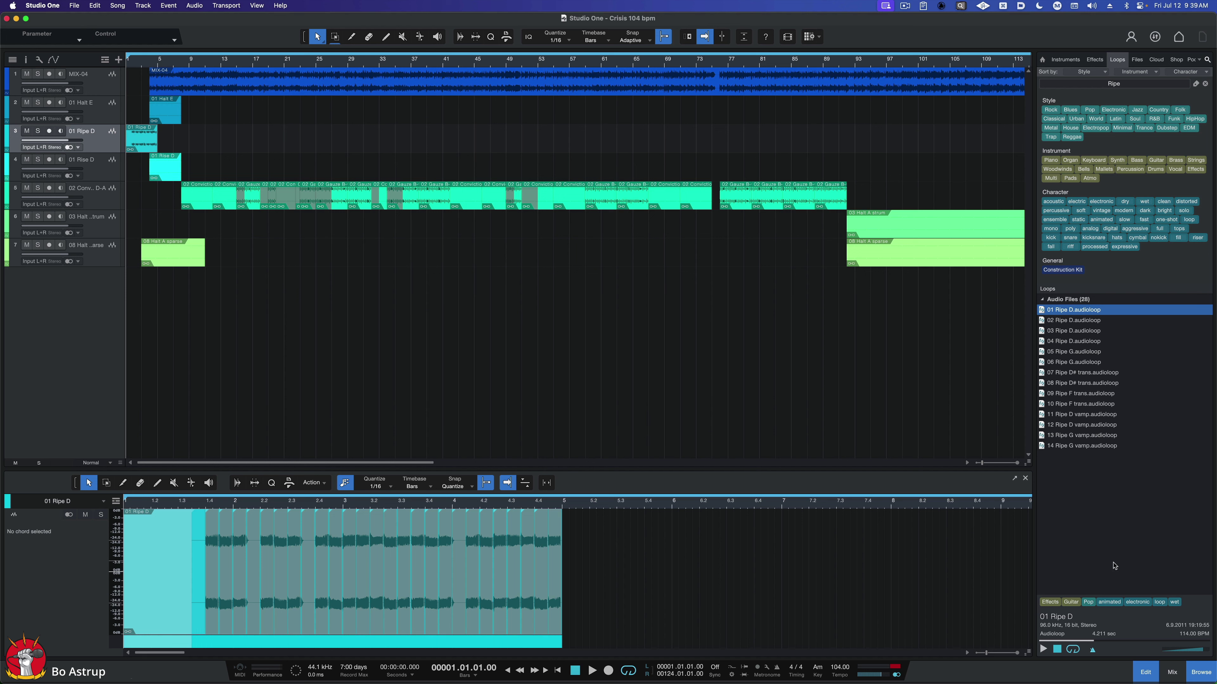
# Step: Audition the 01 Ripe D loop, and play the arrangement's intro from bar 2
pyautogui.click(1043, 649)
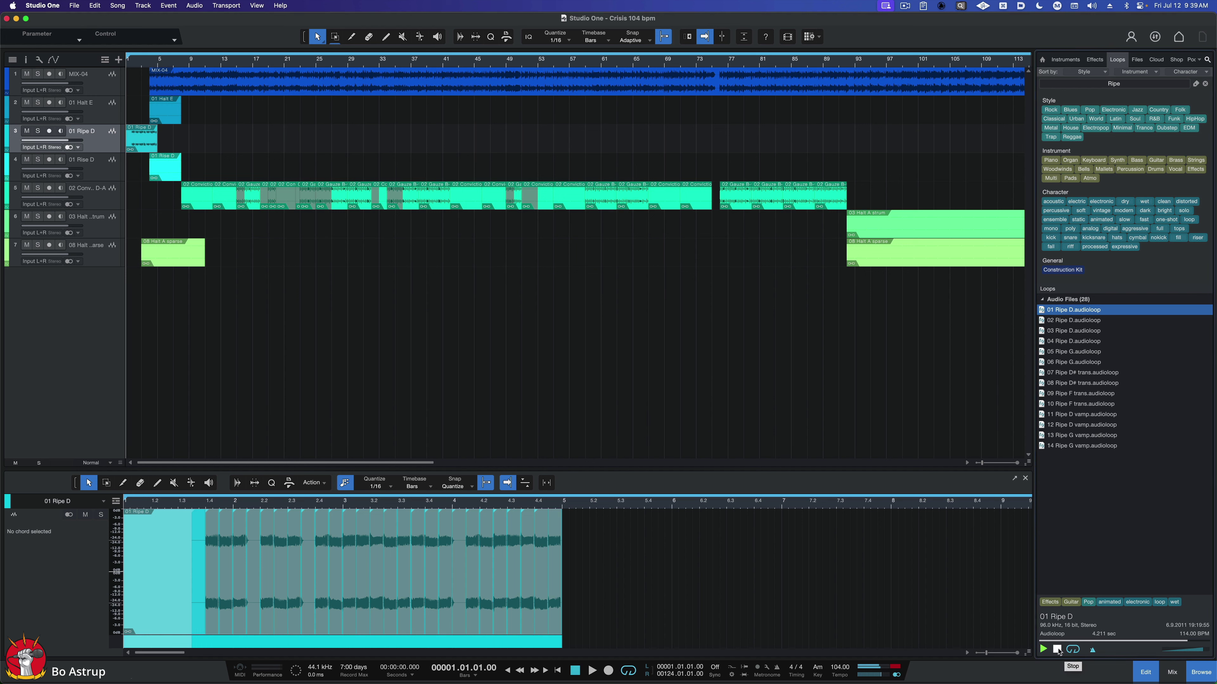
pyautogui.click(1057, 649)
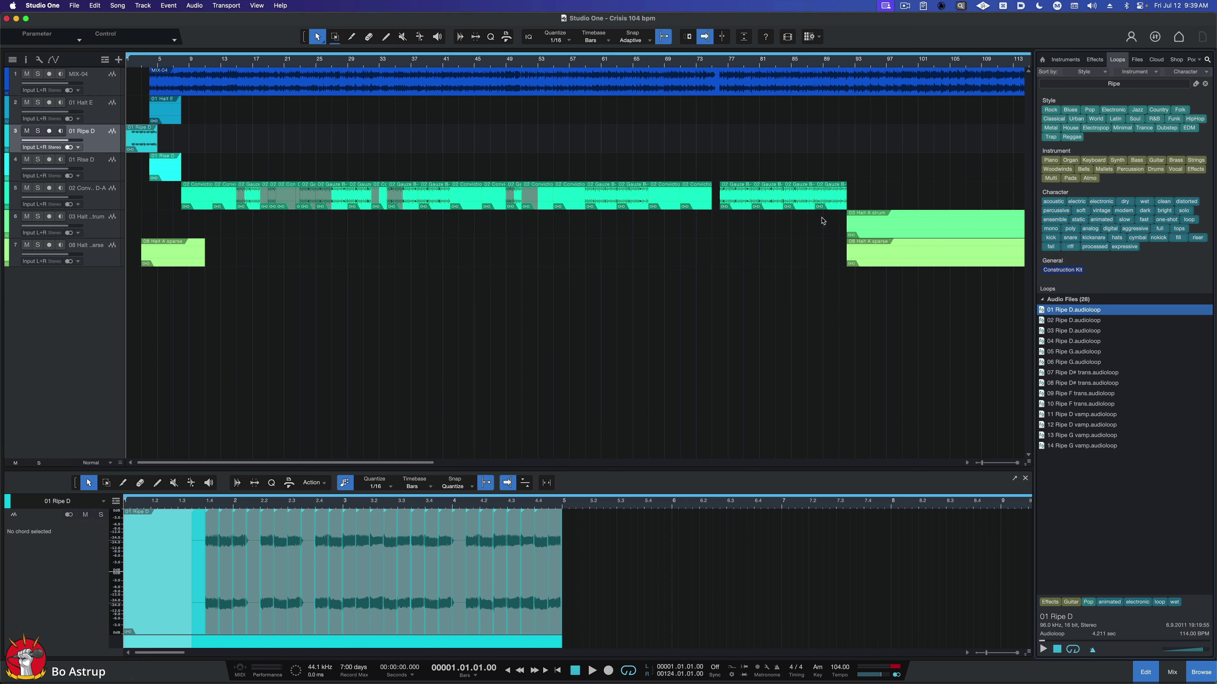
pyautogui.click(133, 67)
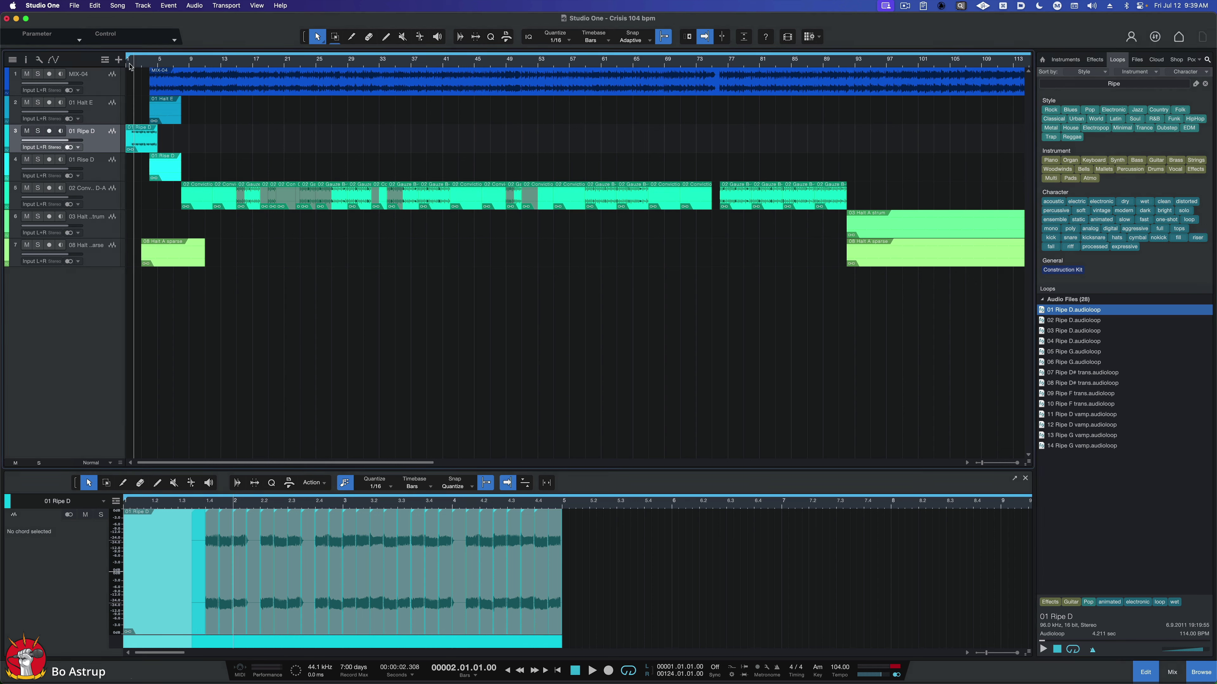
pyautogui.press('space')
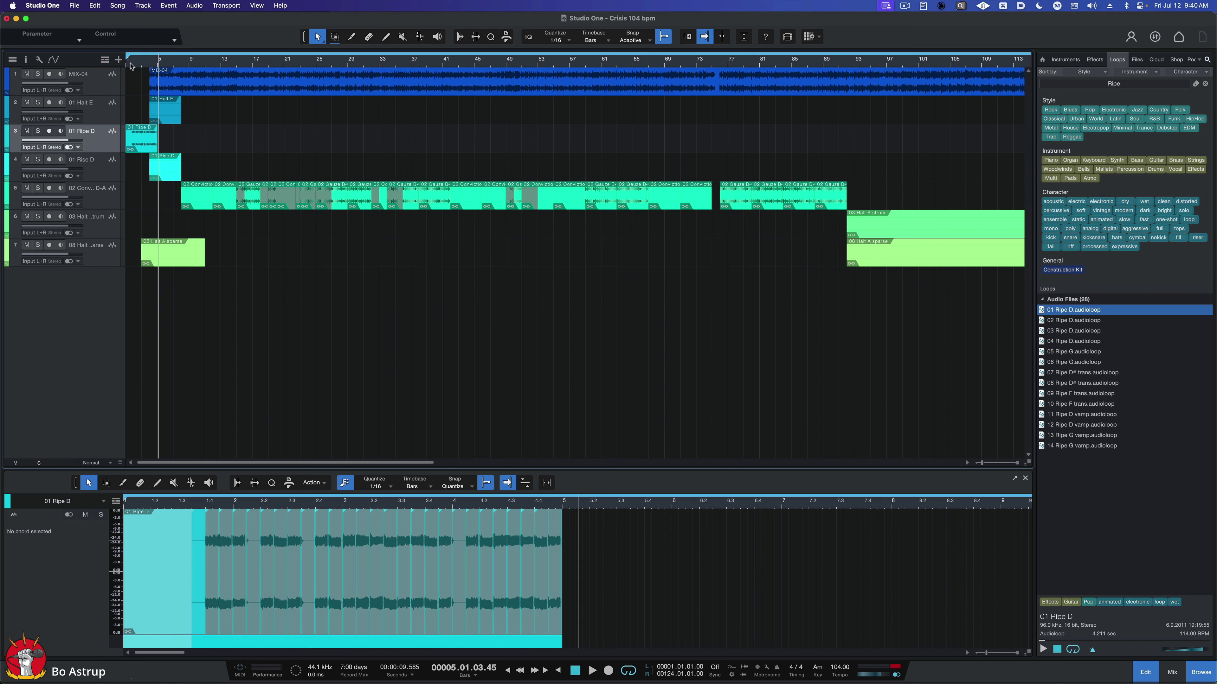
pyautogui.click(131, 66)
pyautogui.press('space')
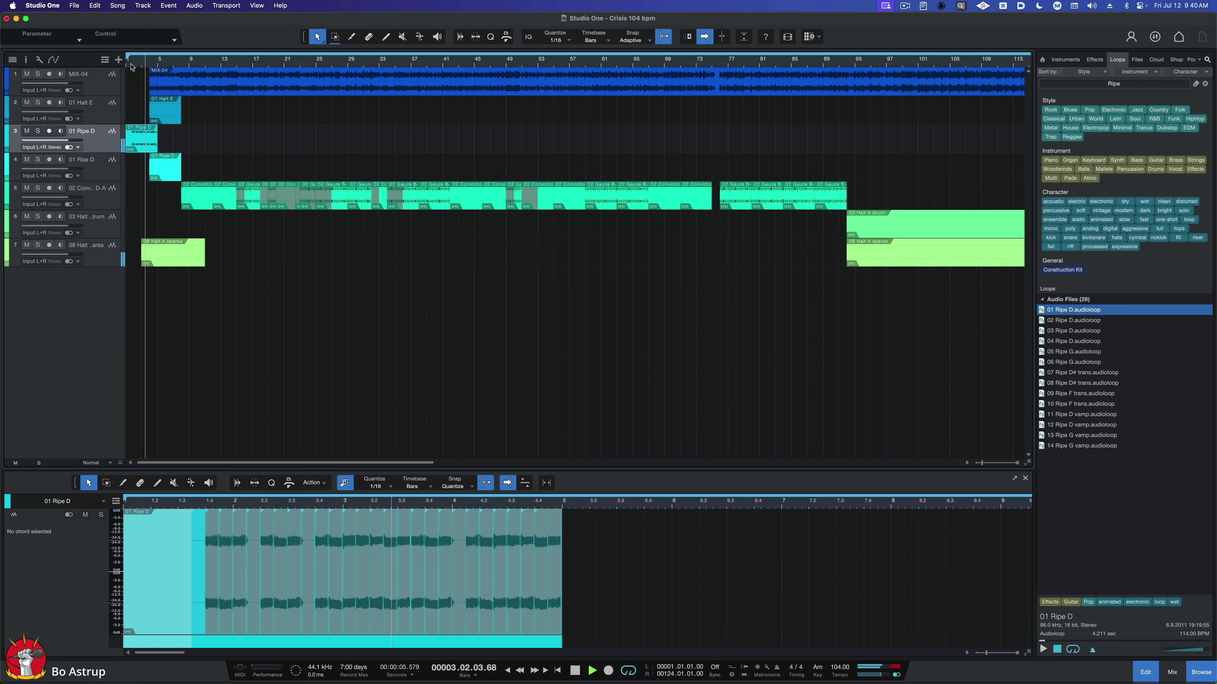
# Step: Spot-check the arrangement by playing it from about bars 28, 64 and 90
pyautogui.click(338, 64)
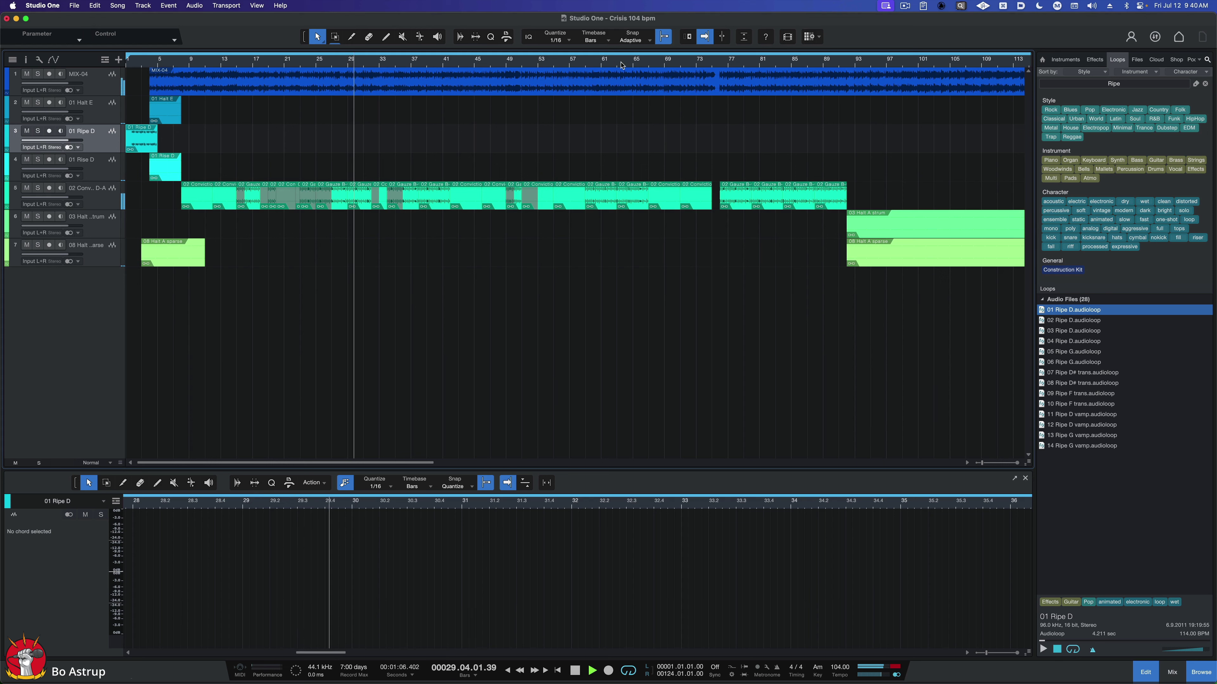
pyautogui.press('space')
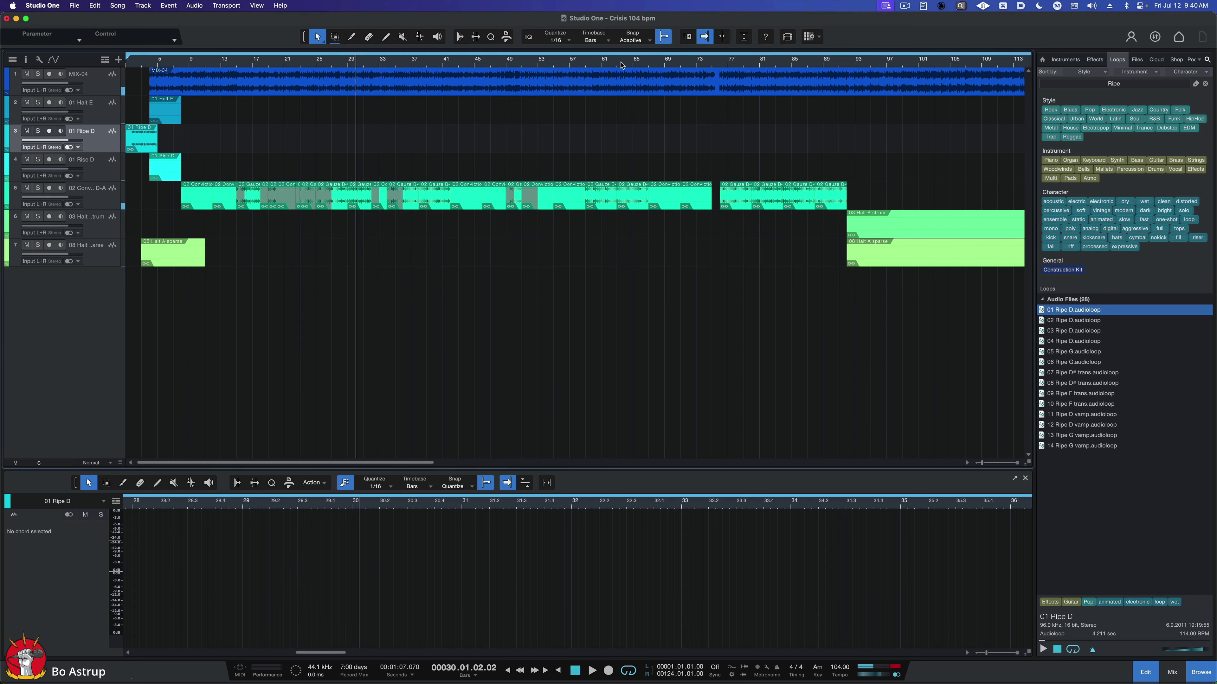
pyautogui.click(622, 64)
pyautogui.press('space')
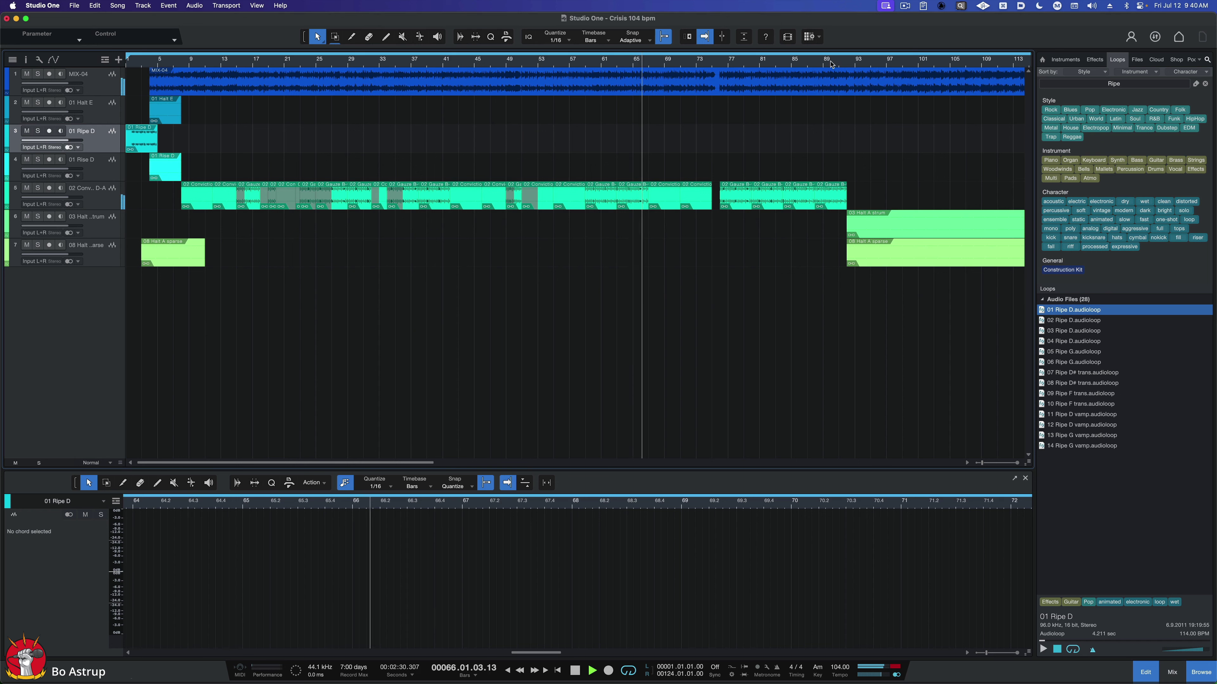
pyautogui.press('space')
pyautogui.click(831, 64)
pyautogui.press('space')
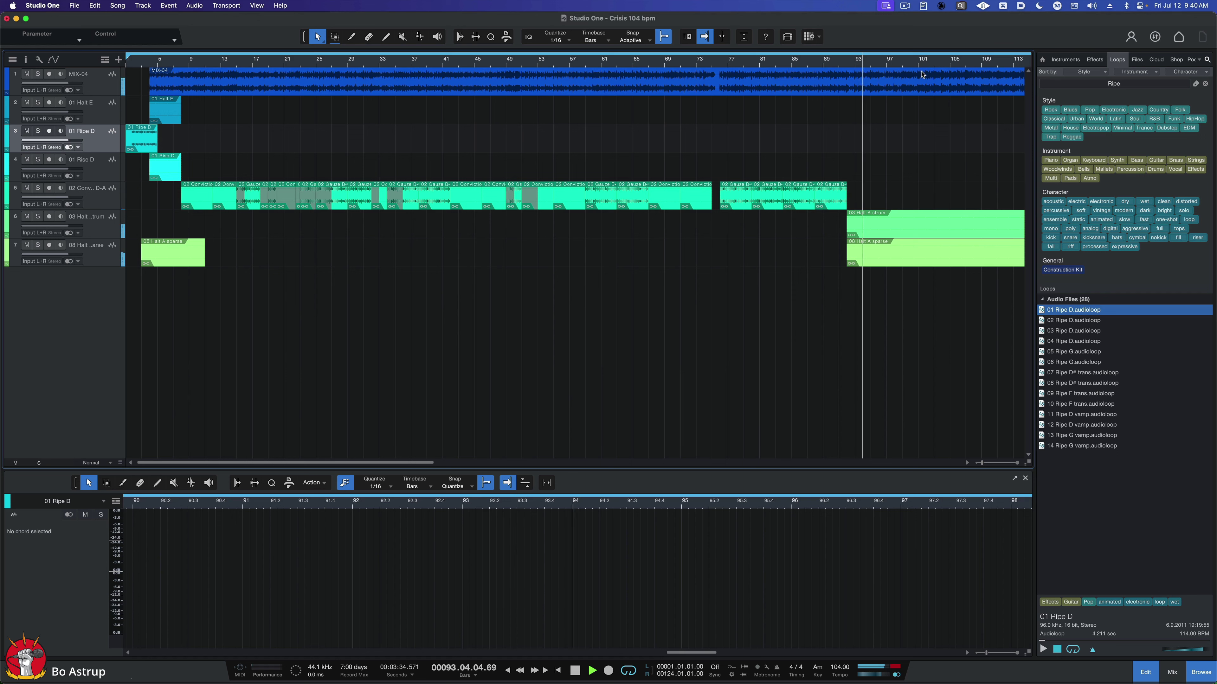
# Step: Play the arrangement from bar 94, comparing the guitar parts with the MIX-04 track muted and unmuted
pyautogui.press('space')
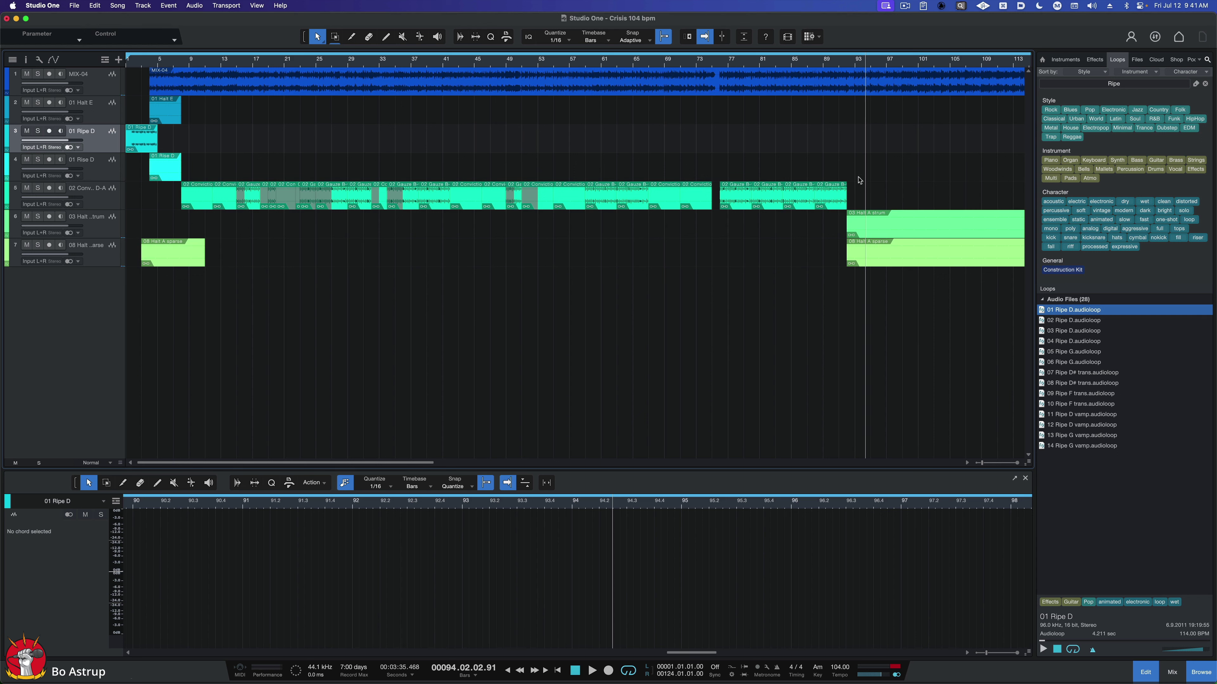
pyautogui.click(859, 61)
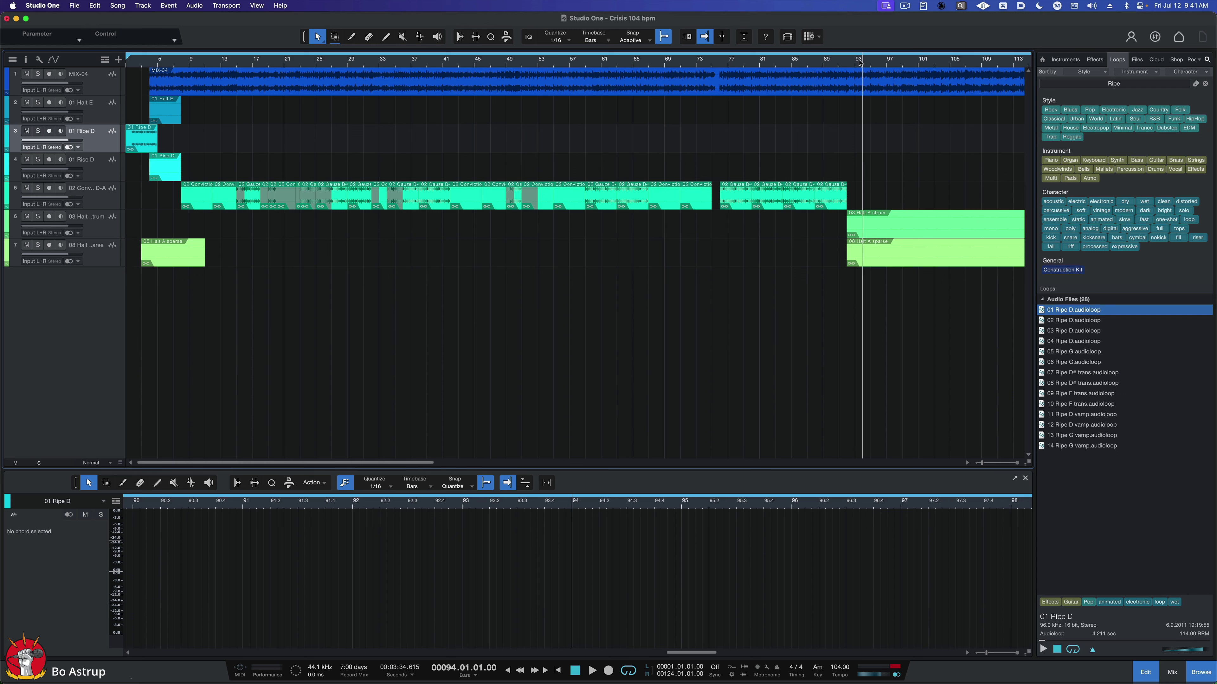
pyautogui.press('space')
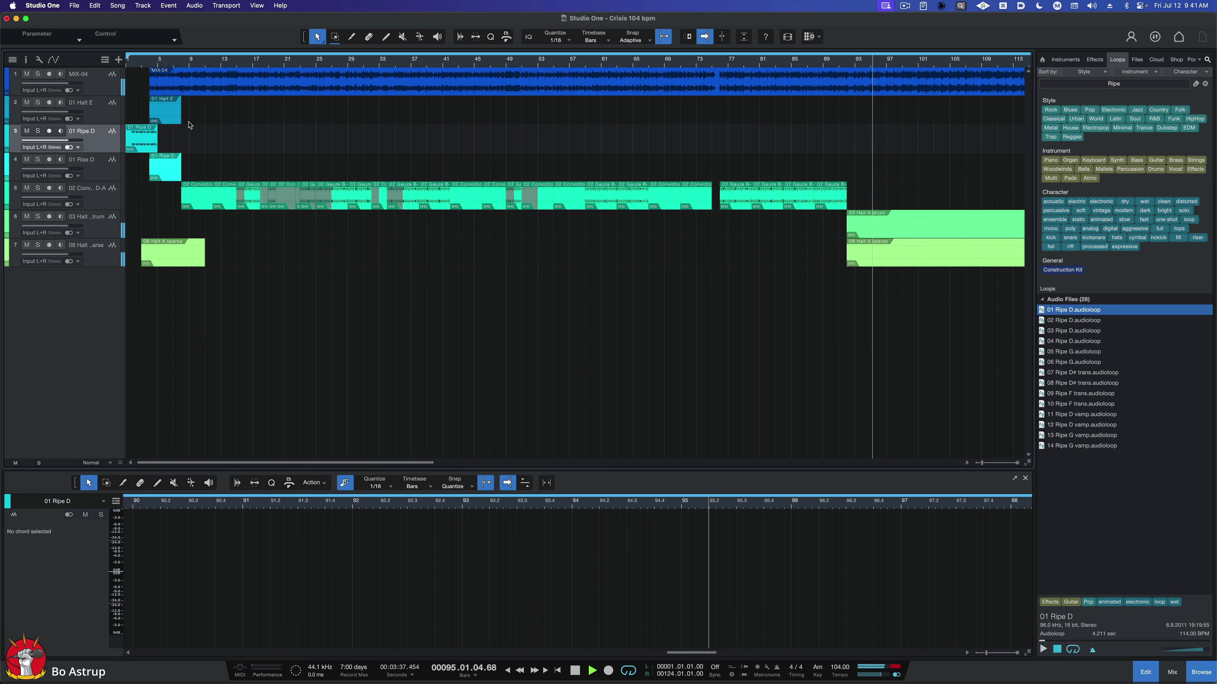
pyautogui.click(27, 74)
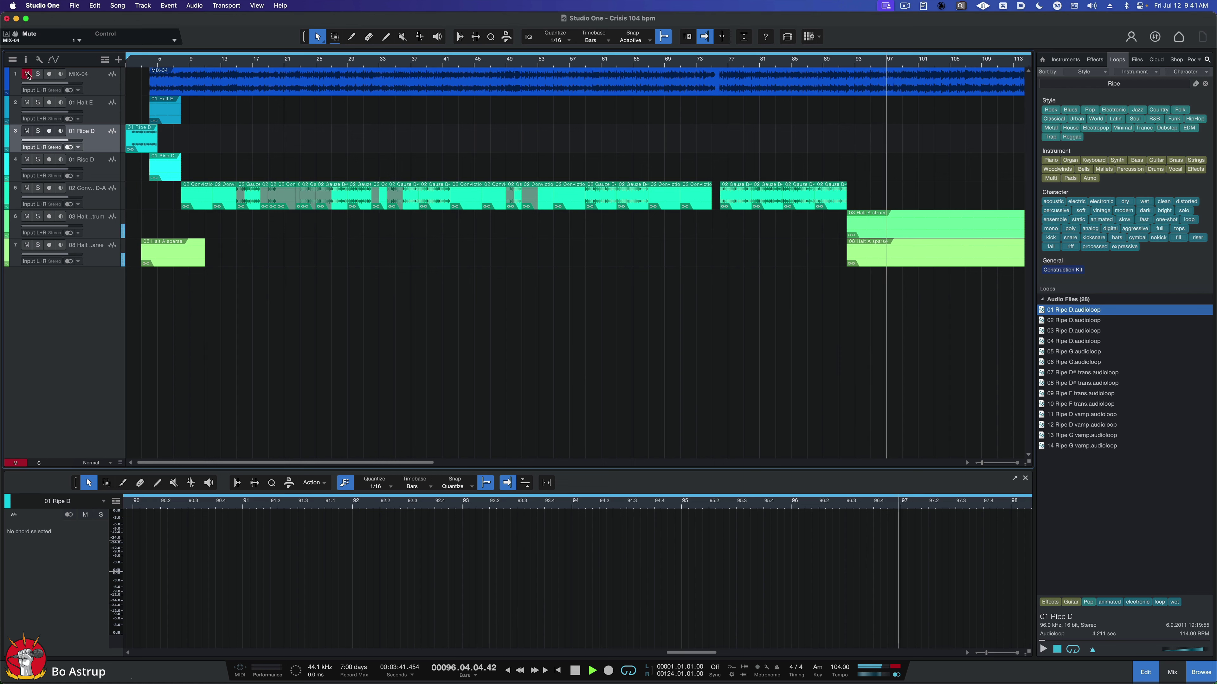
pyautogui.click(27, 74)
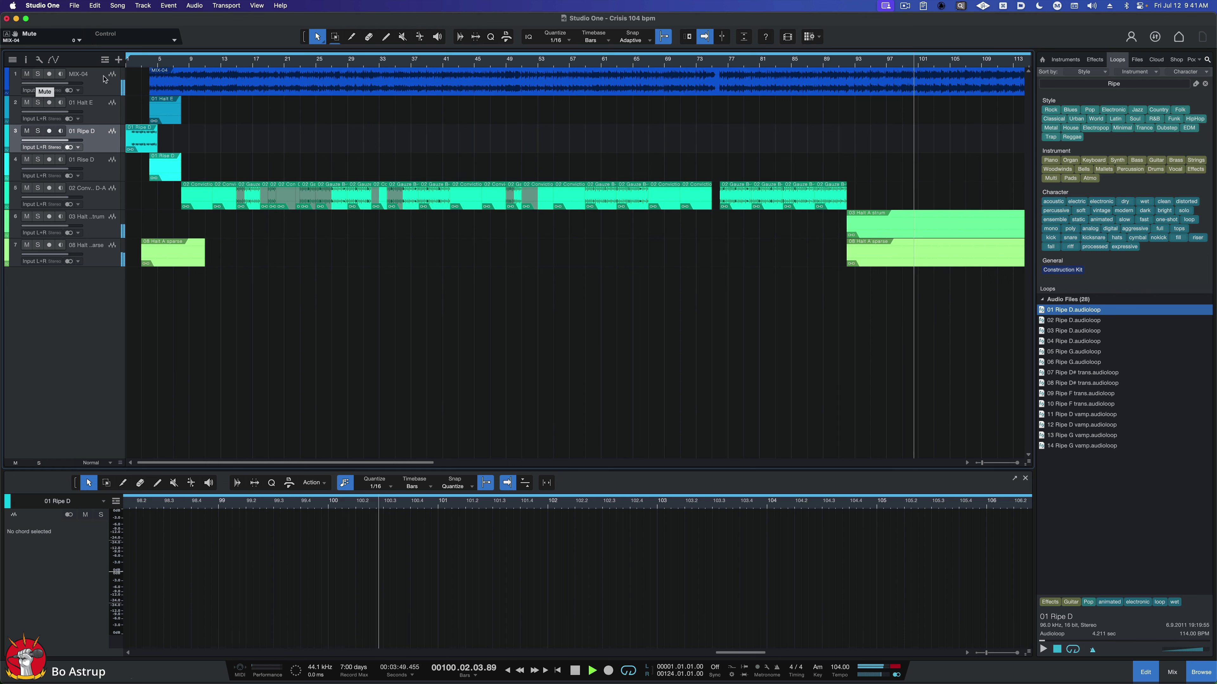
# Step: Listen to the song's closing section from about bar 110 and stop playback
pyautogui.click(989, 61)
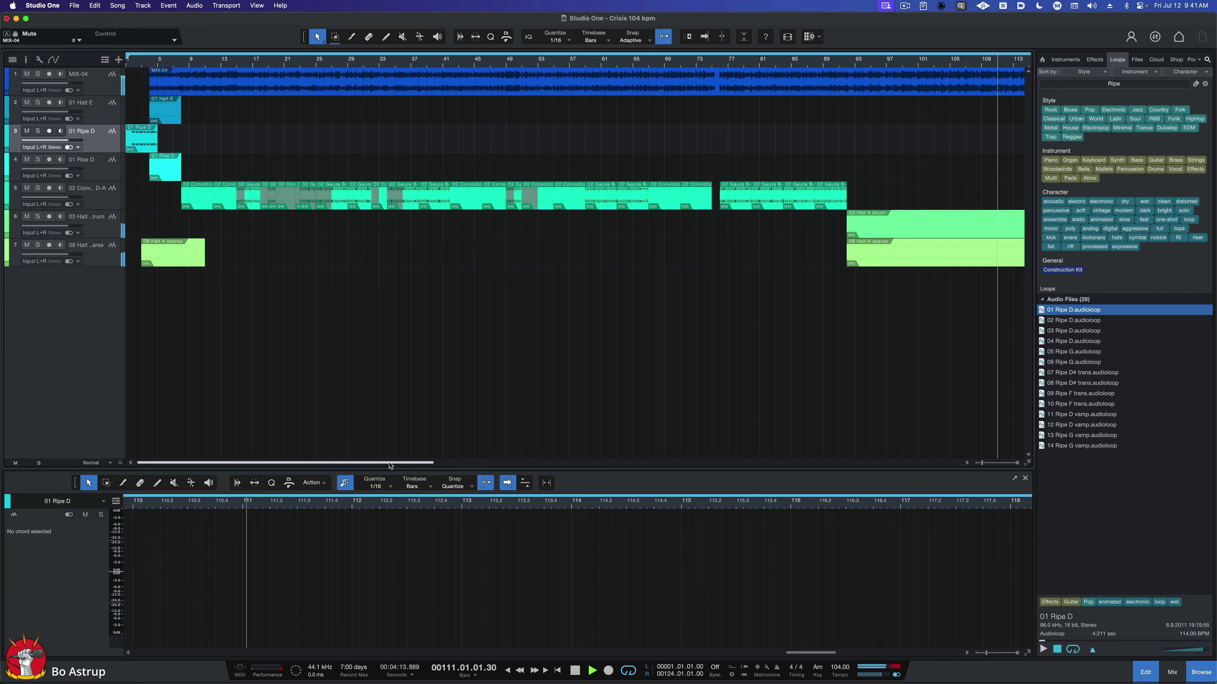
pyautogui.moveTo(383, 464); pyautogui.dragTo(476, 468)
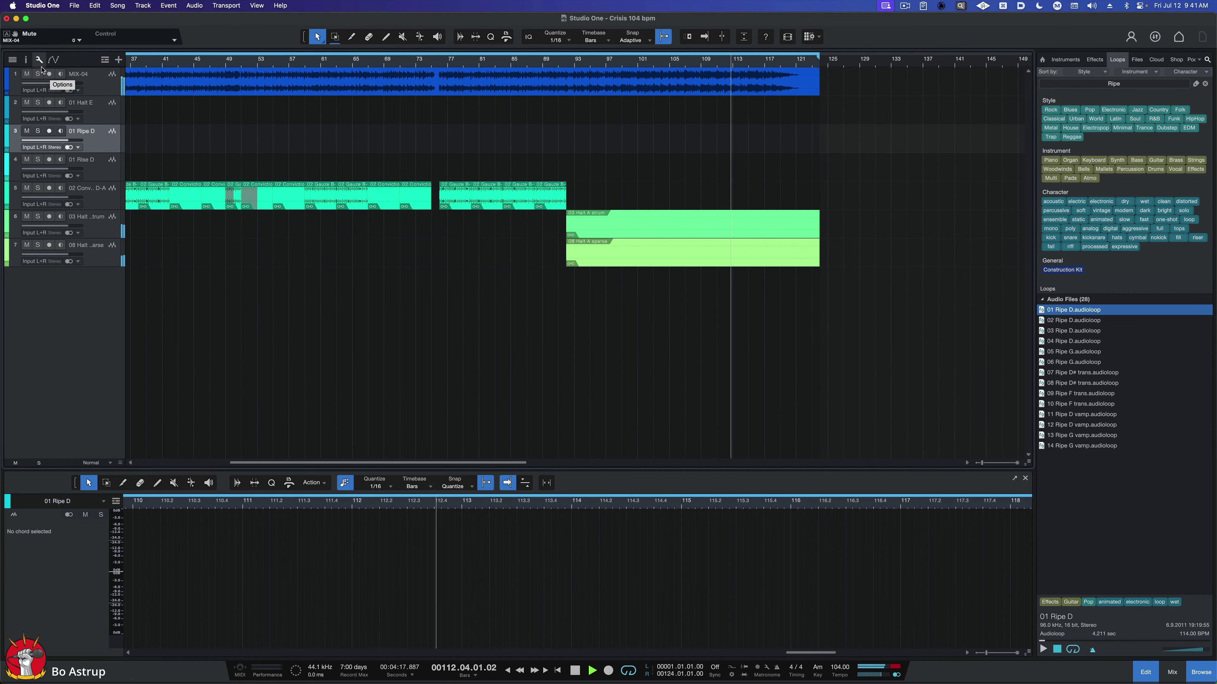
pyautogui.press('space')
pyautogui.press('f')
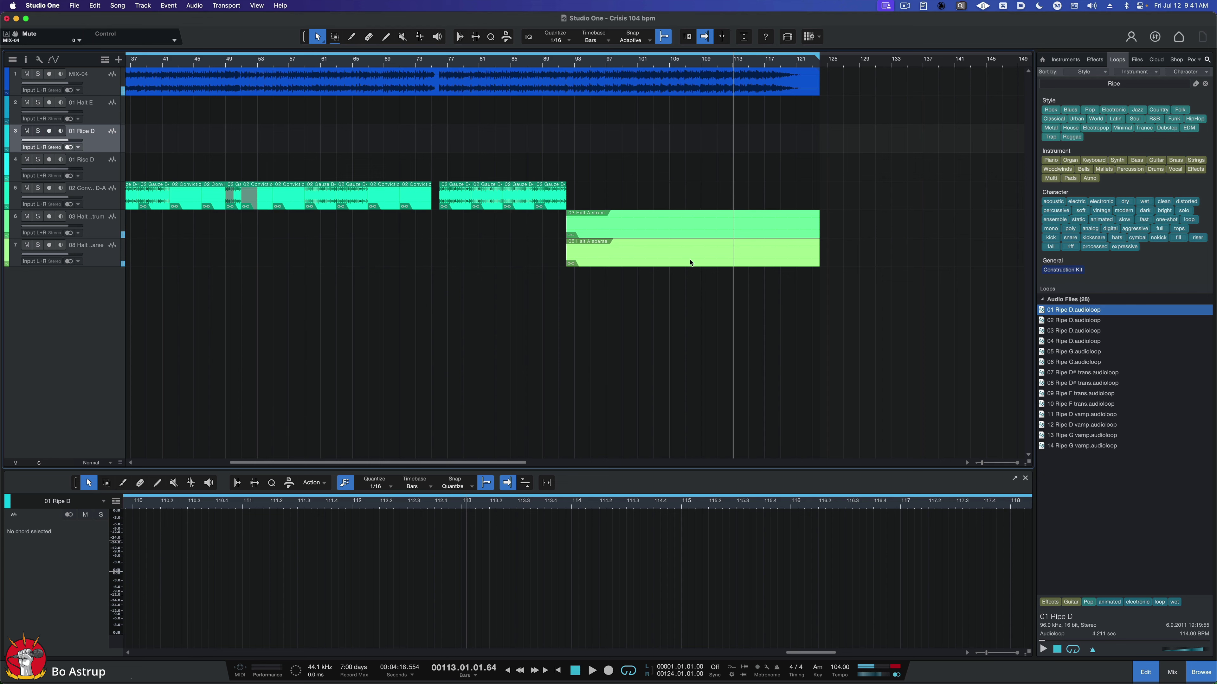
pyautogui.moveTo(419, 468); pyautogui.dragTo(225, 468)
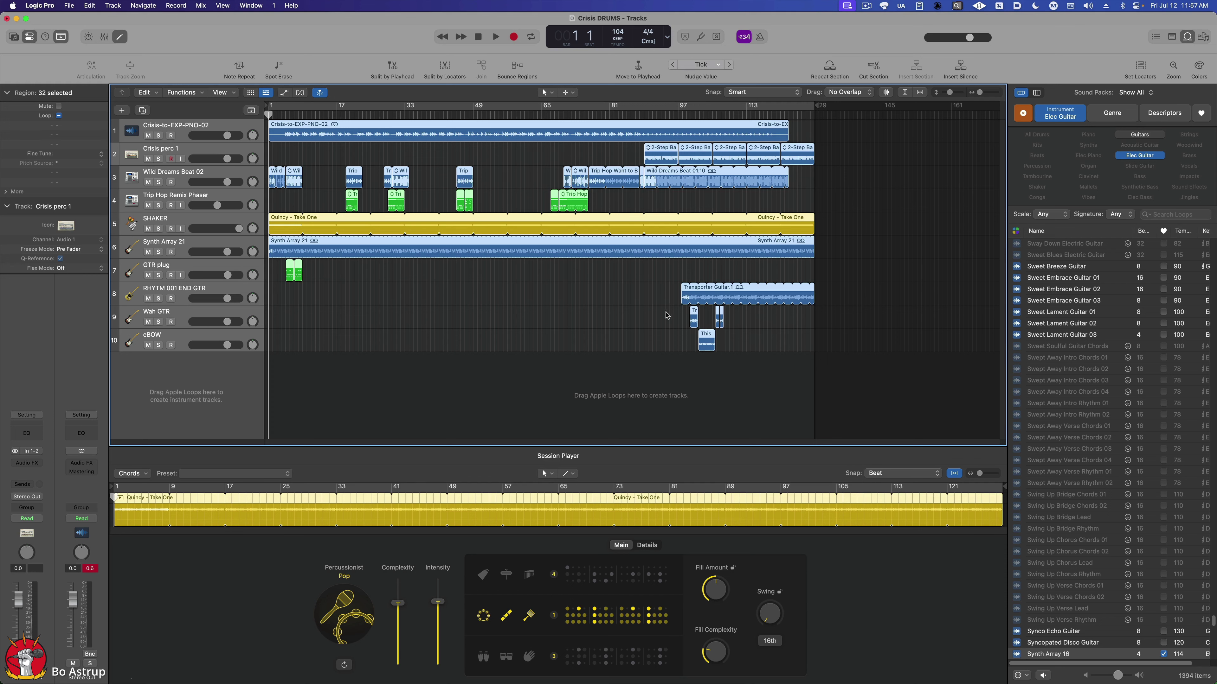
# Step: Switch to Logic Pro and play the Crisis DRUMS project from the start, turning on cycle mode
pyautogui.click(497, 40)
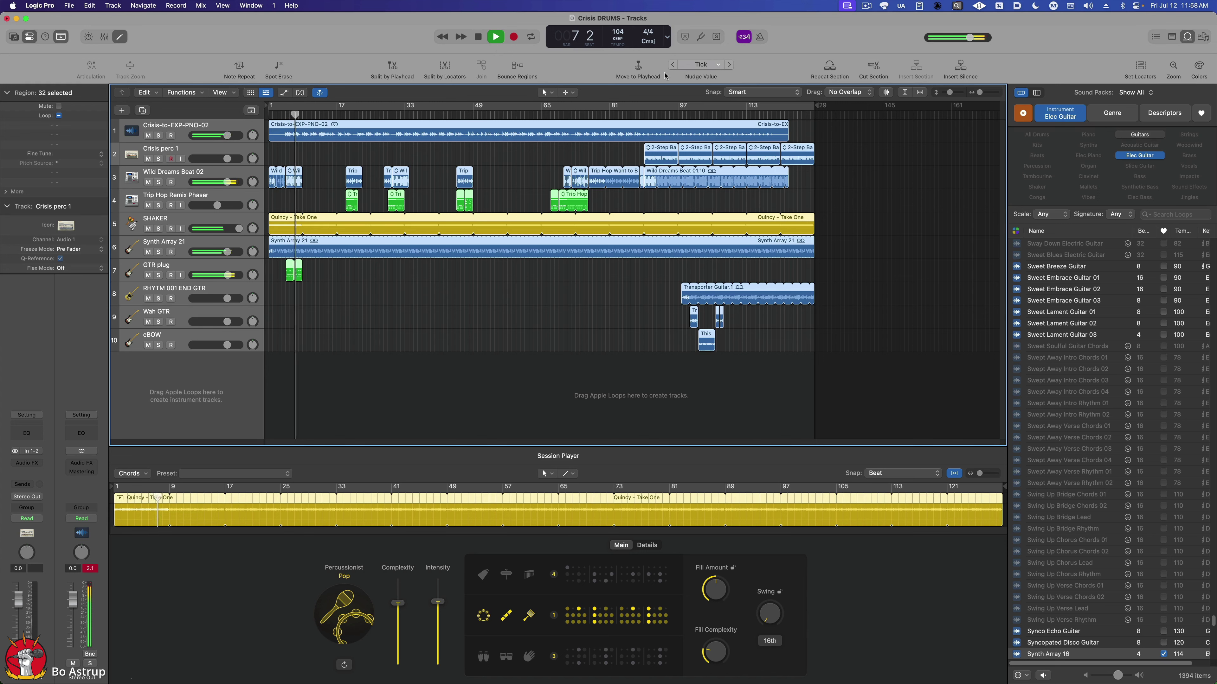
pyautogui.press('space')
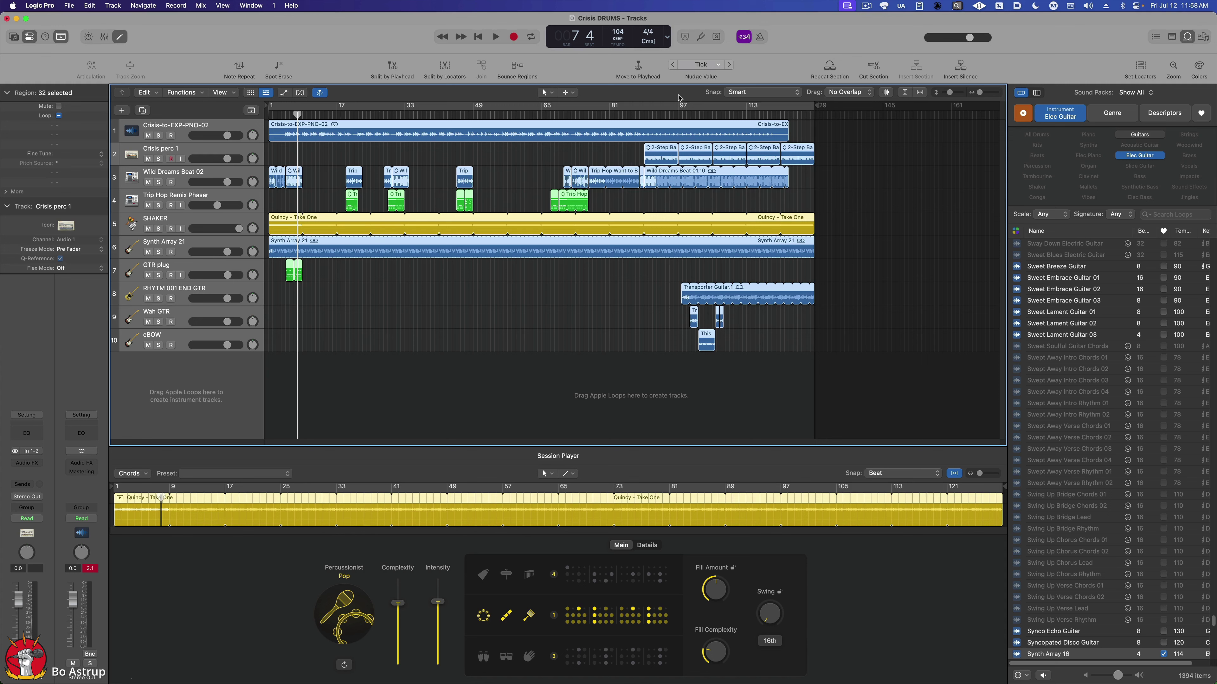
pyautogui.click(677, 105)
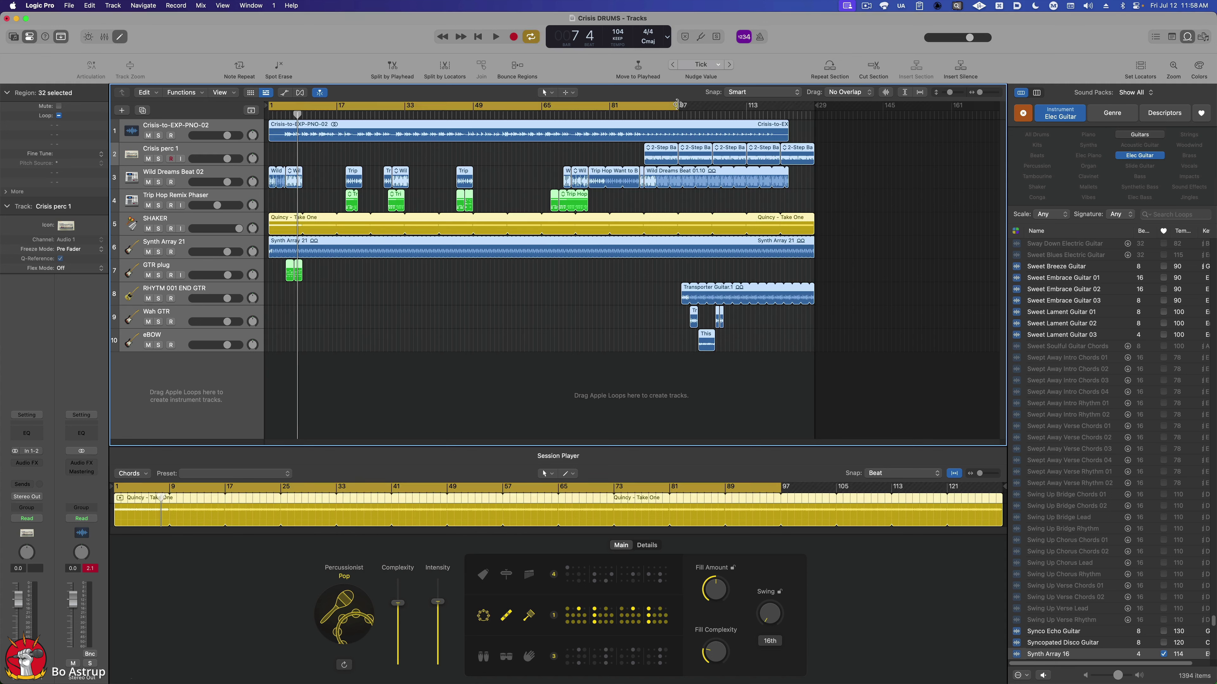
pyautogui.press('space')
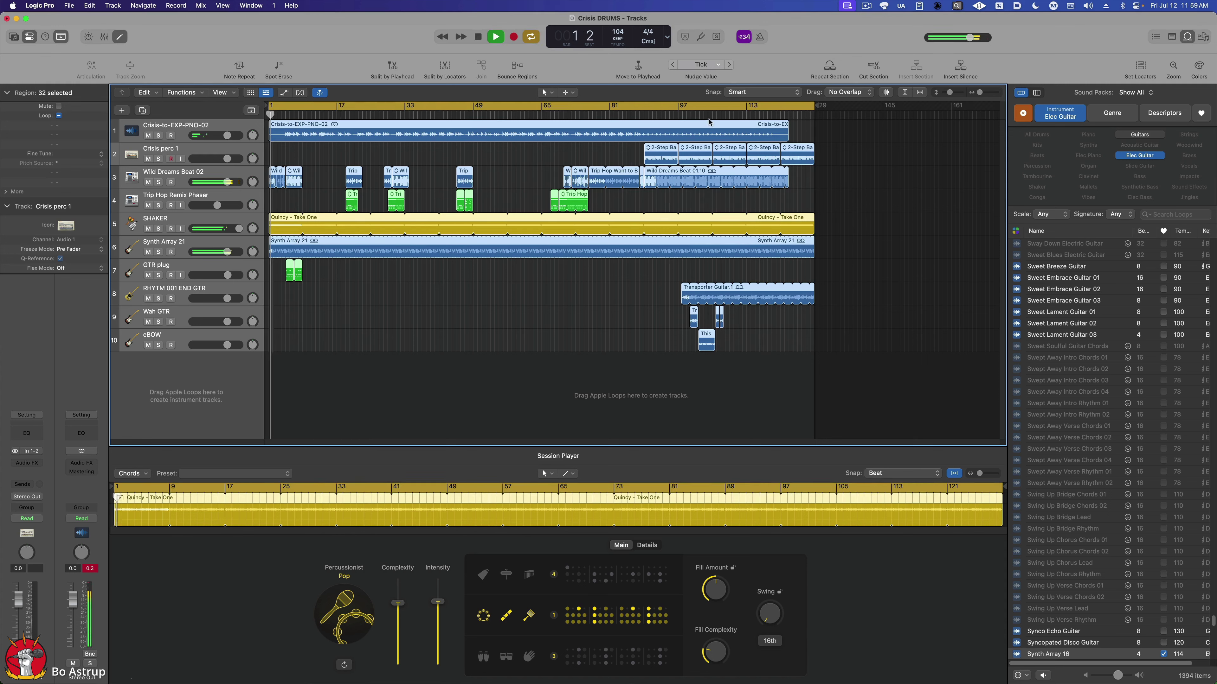
# Step: Play the drum project from around bar 97, briefly toggling the mute on the Wild Dreams Beat 02 track
pyautogui.click(681, 114)
pyautogui.press('space')
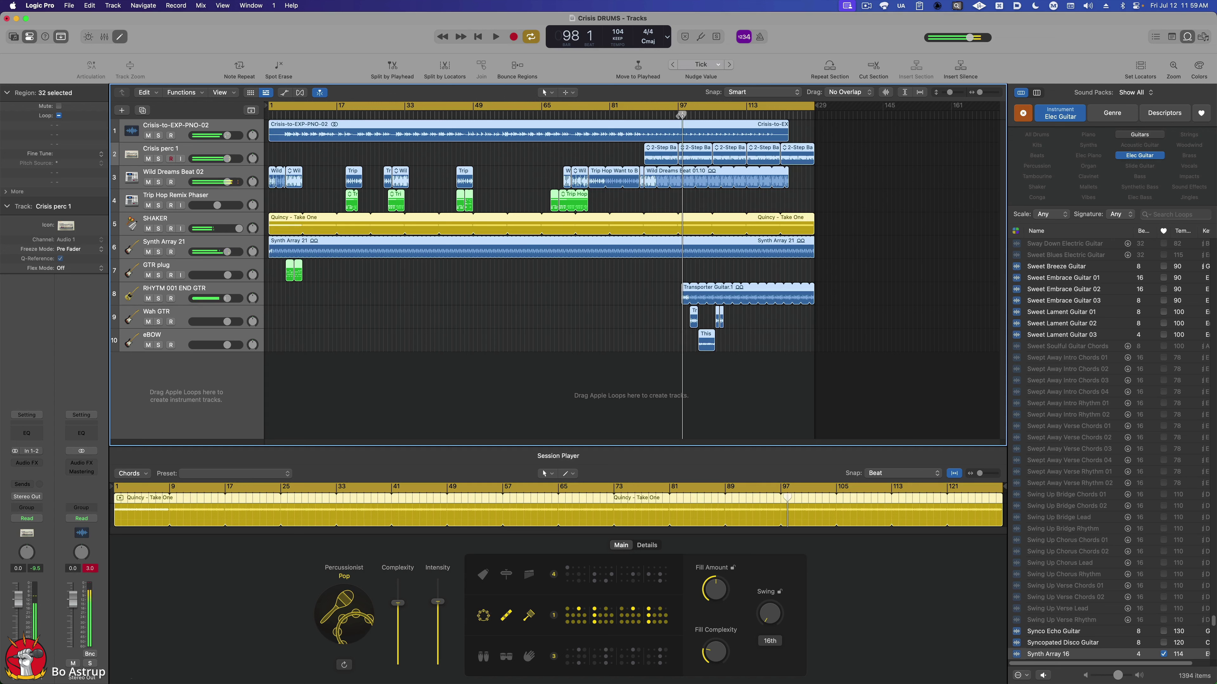
pyautogui.press('space')
pyautogui.click(680, 113)
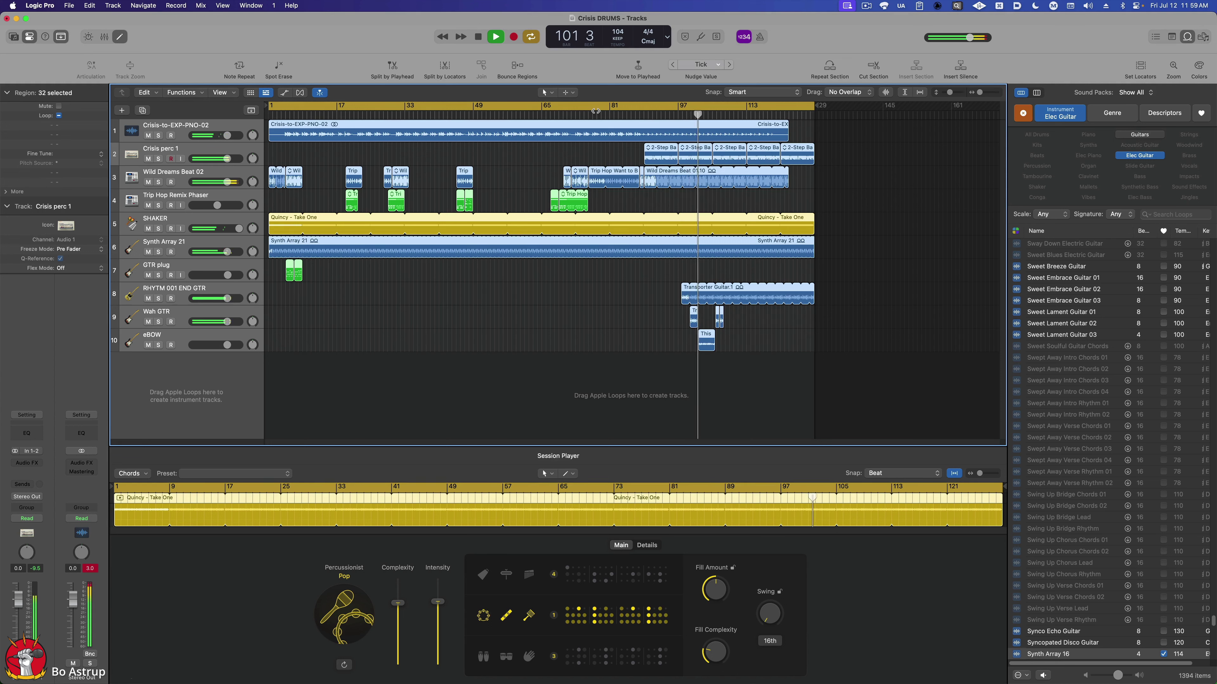
pyautogui.click(148, 182)
pyautogui.click(148, 182)
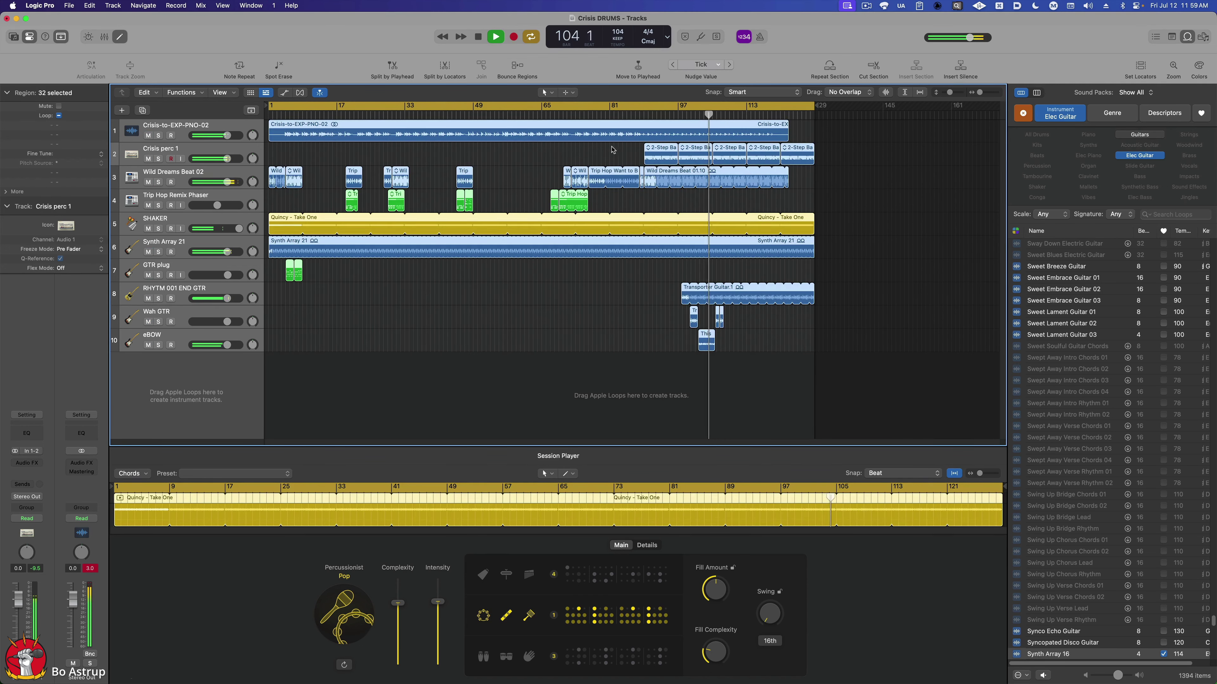
# Step: Replay the end section with the added guitars from bar 97, and restart playback from the project's beginning
pyautogui.press('space')
pyautogui.moveTo(709, 116); pyautogui.dragTo(680, 117)
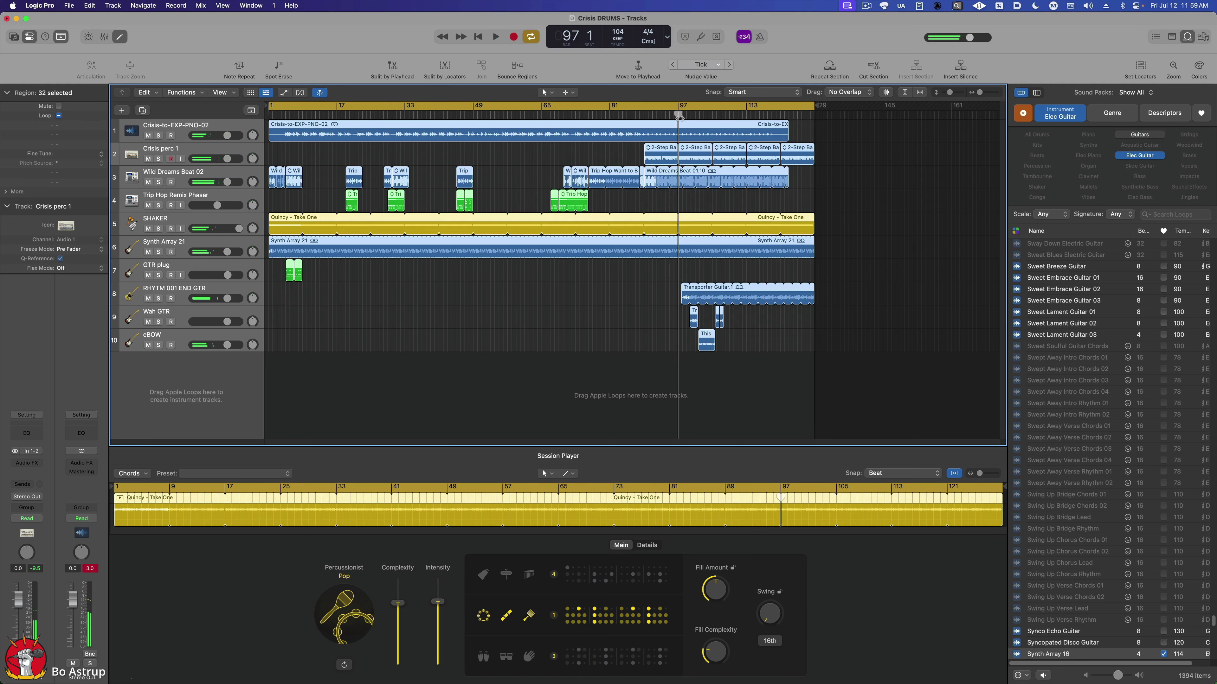
pyautogui.press('Return')
pyautogui.press('space')
pyautogui.click(680, 118)
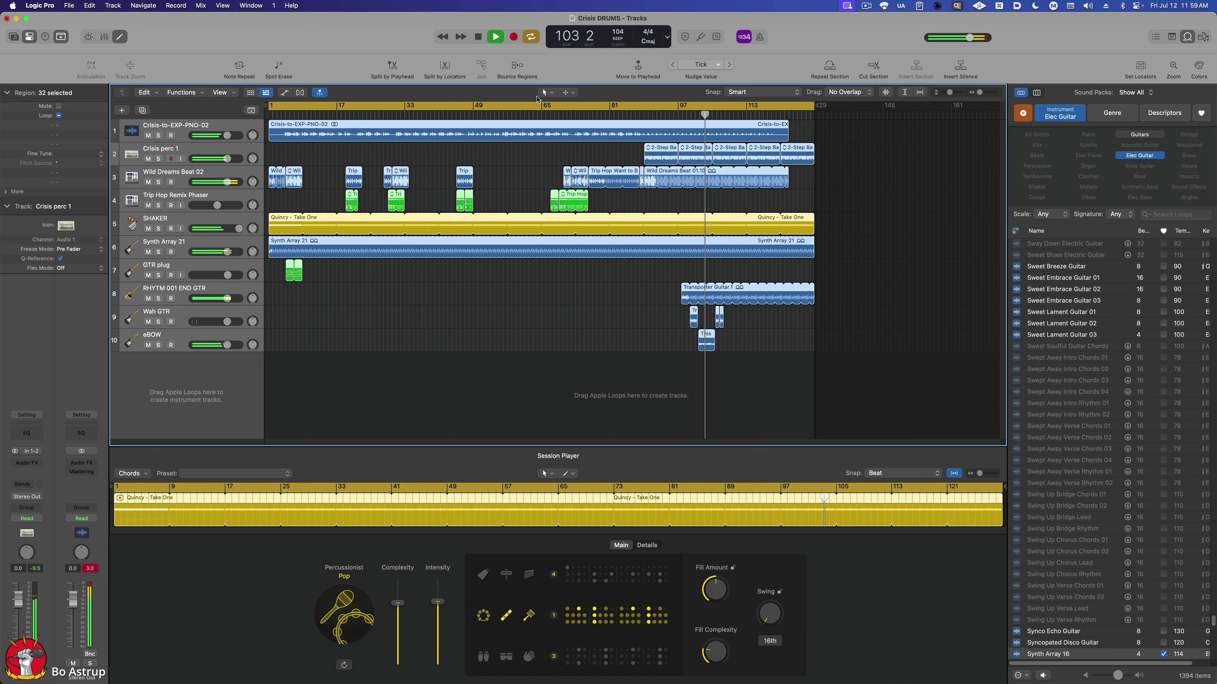
pyautogui.press('space')
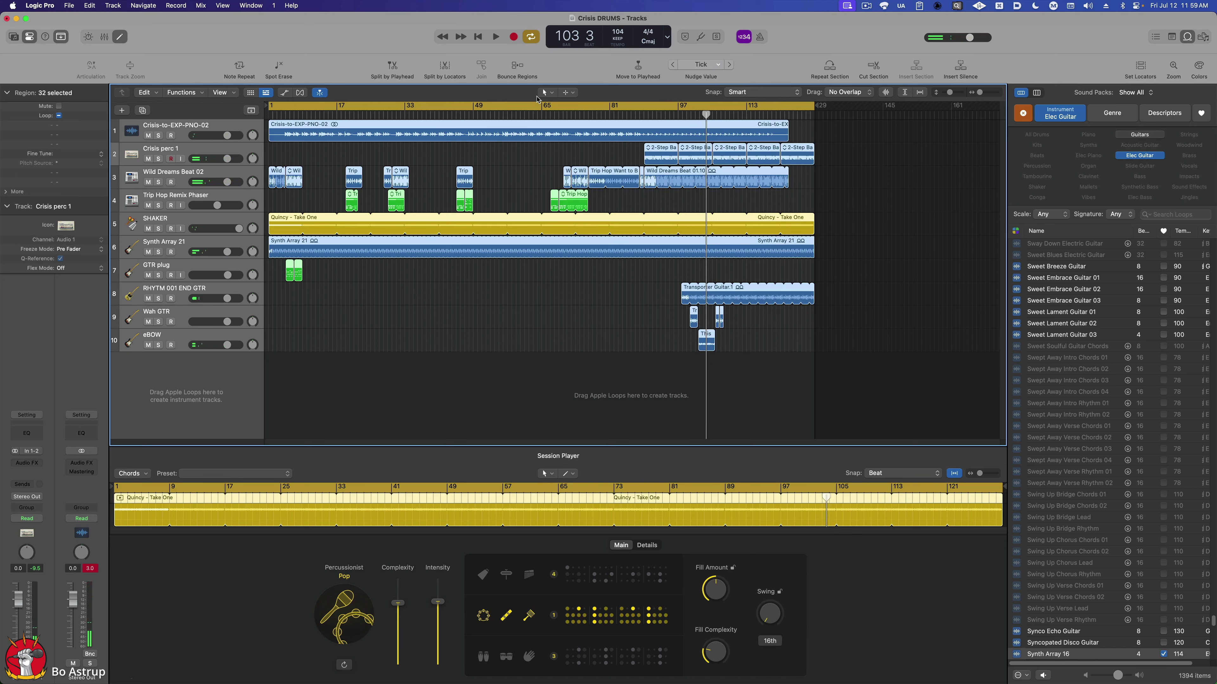
pyautogui.press('Return')
pyautogui.press('space')
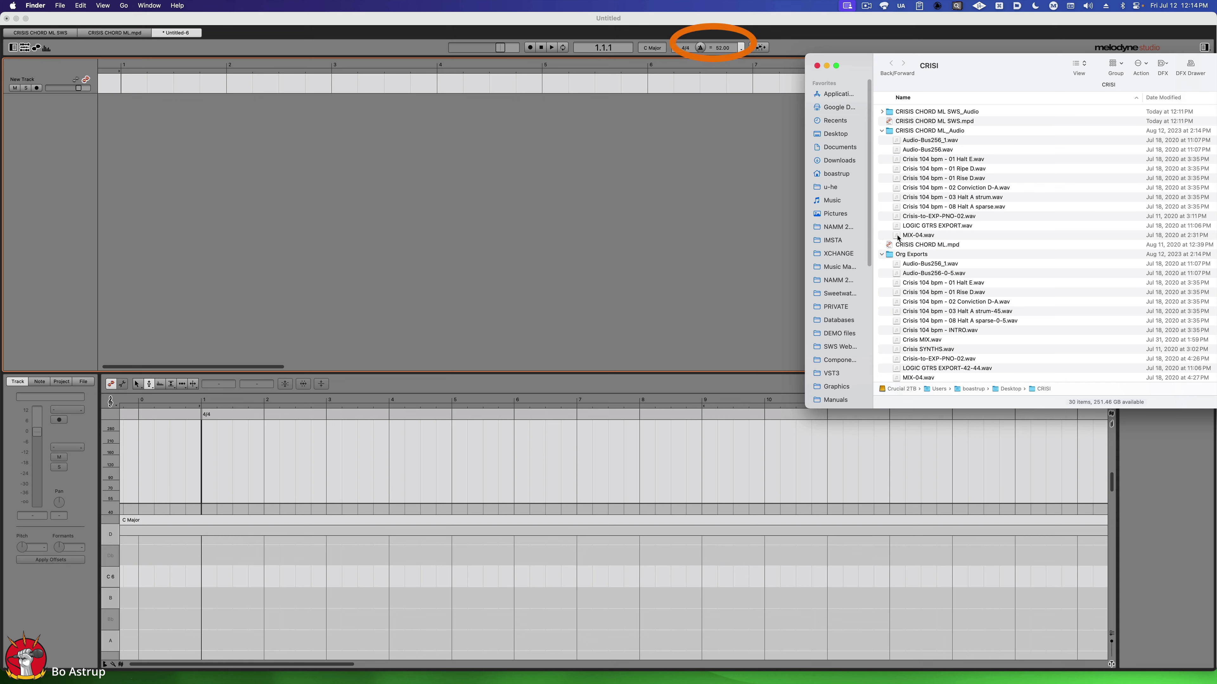
# Step: Switch to Melodyne, import MIX-04.wav from the CRISIS CHORD ML_Audio folder onto the new track, and close the file window
pyautogui.moveTo(897, 237); pyautogui.dragTo(128, 82)
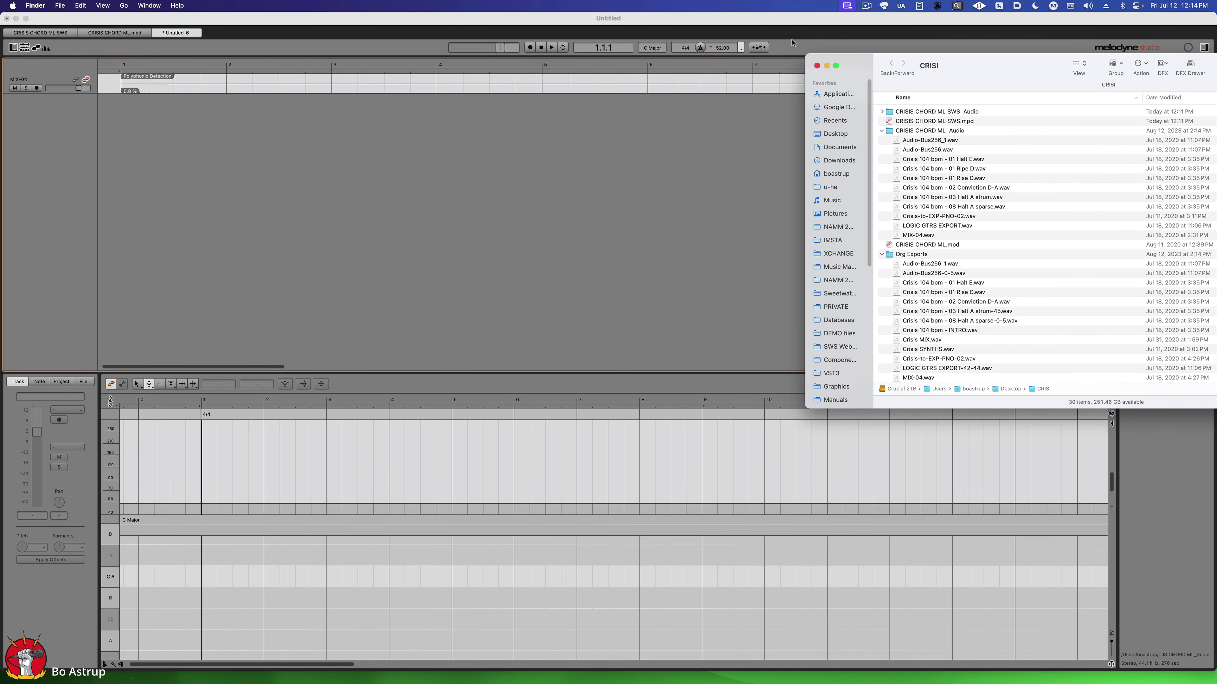
pyautogui.click(816, 65)
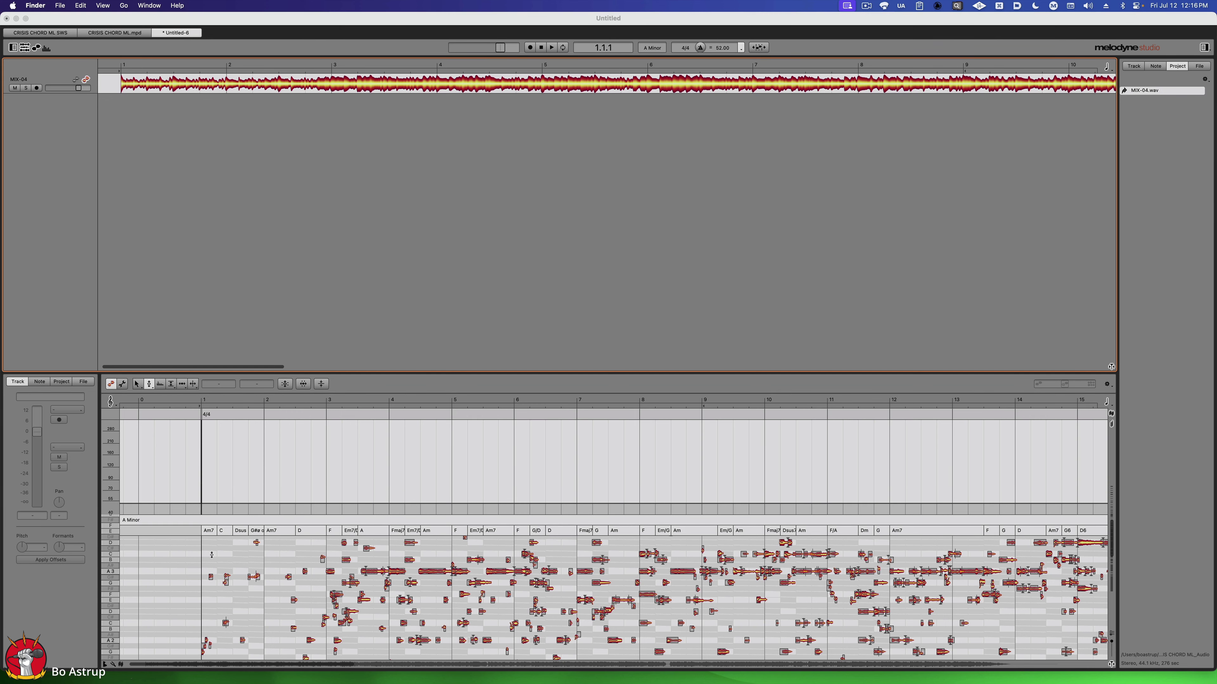
# Step: Audition the first four detected chords in bar 1 and rename the fourth chord, on beat 4, to Am7
pyautogui.click(214, 534)
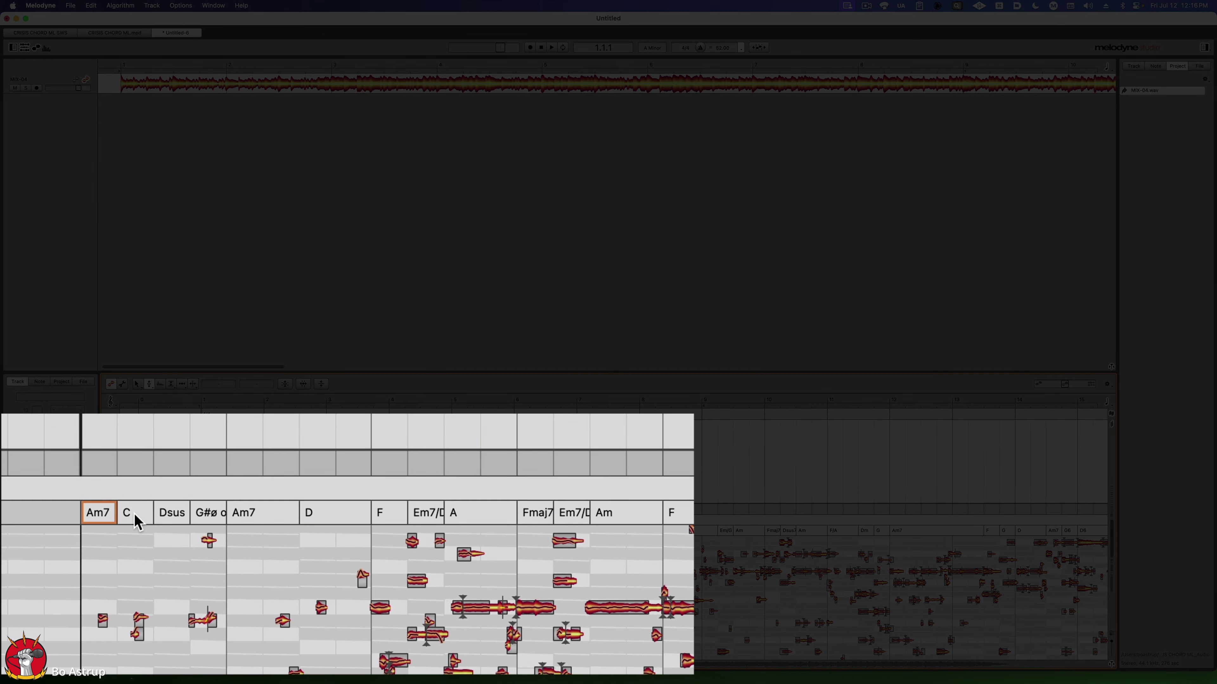
pyautogui.click(228, 532)
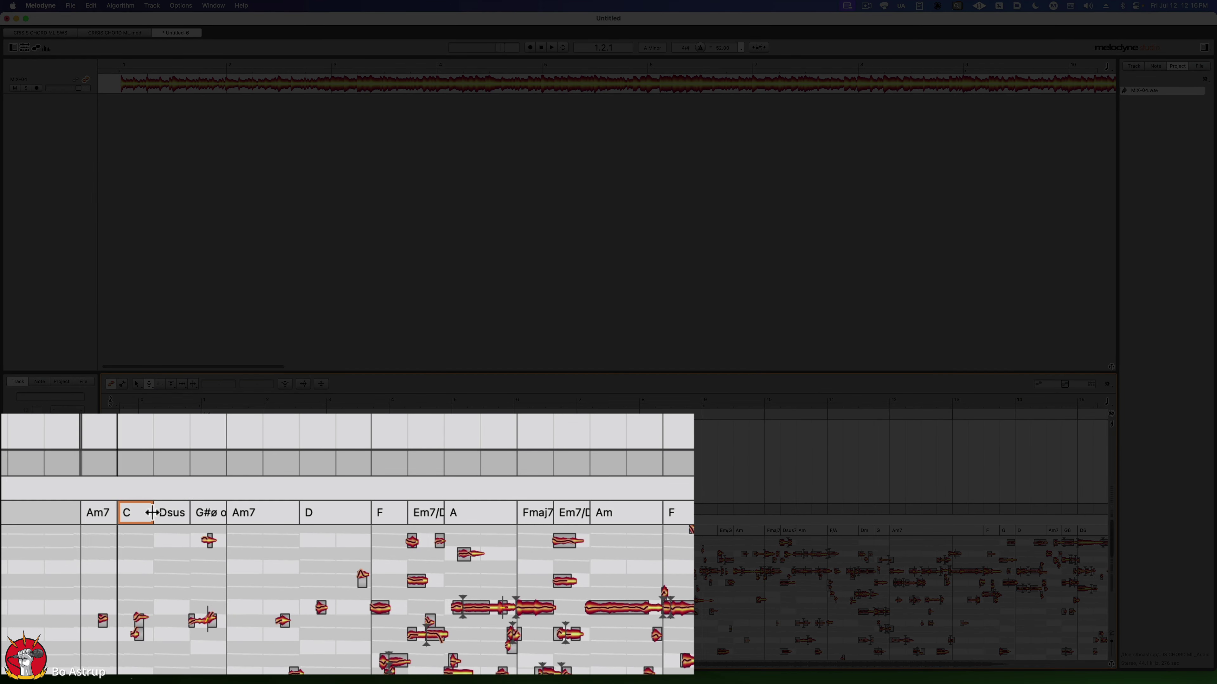
pyautogui.click(245, 532)
pyautogui.click(260, 531)
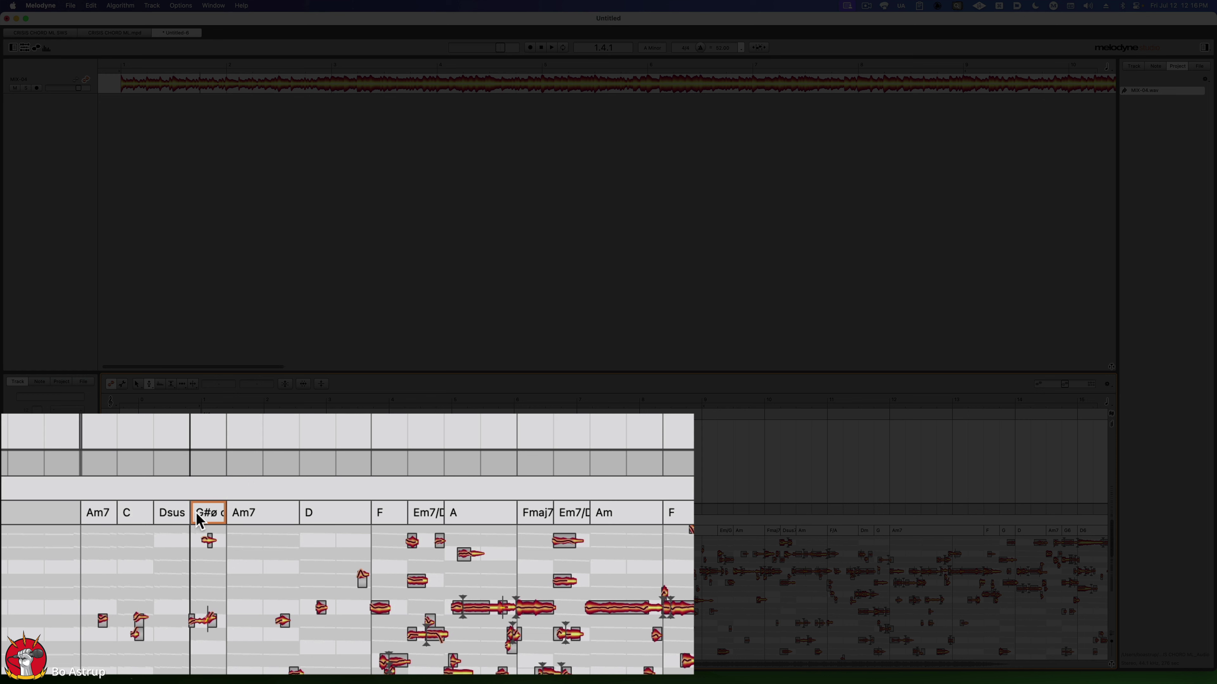
pyautogui.doubleClick(195, 513)
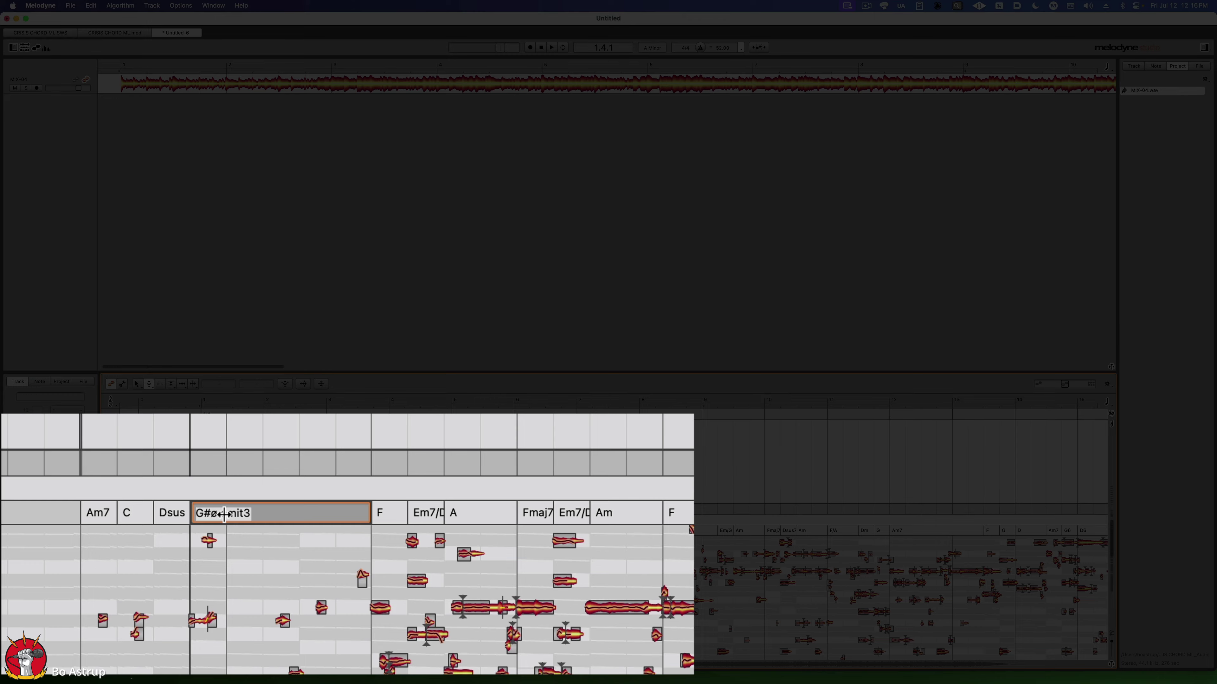
pyautogui.write('Am7')
pyautogui.press('Return')
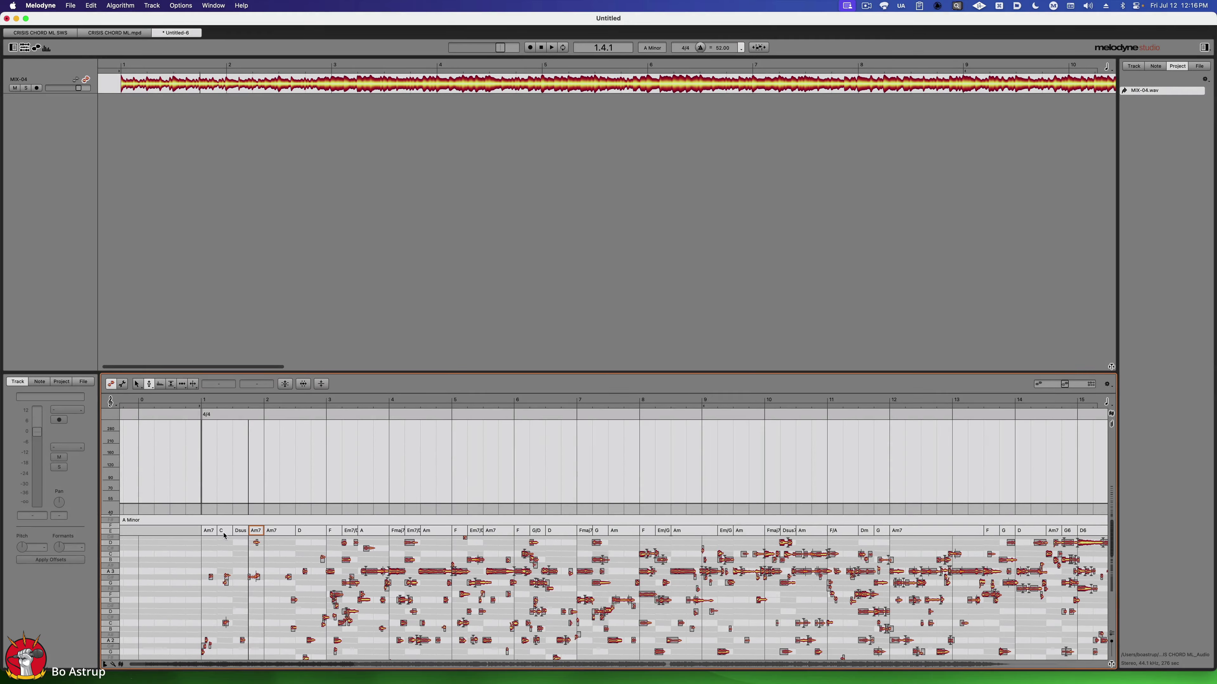
pyautogui.click(224, 534)
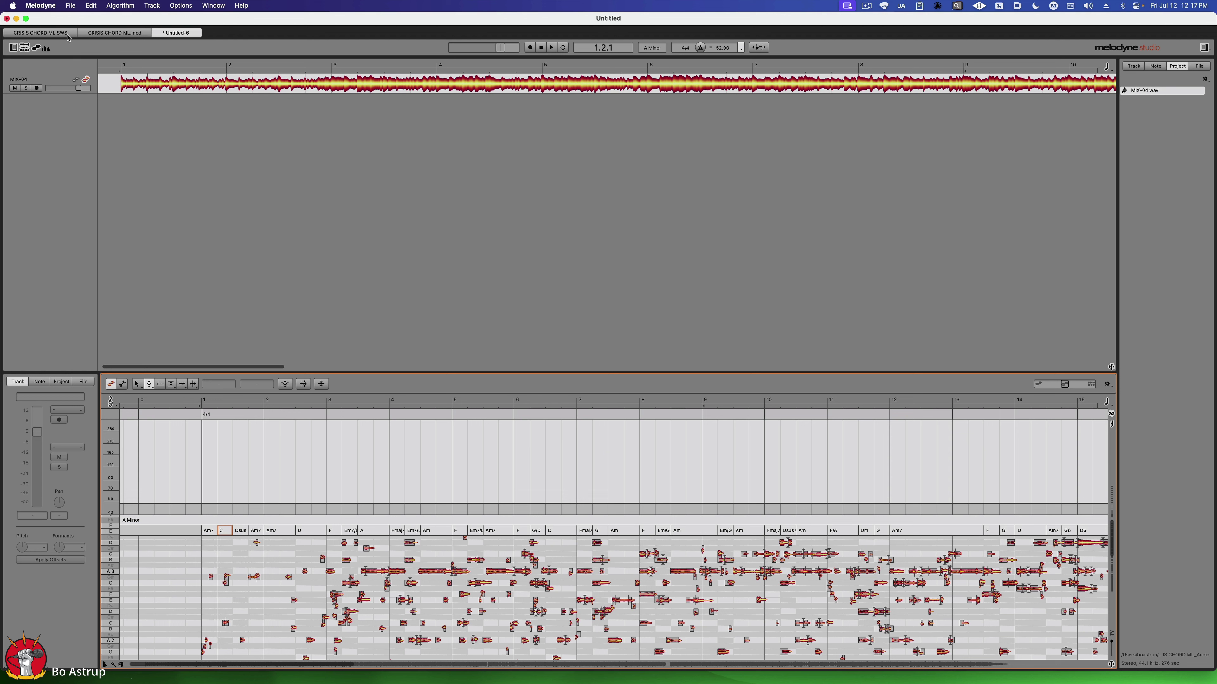
# Step: Switch to the CRISIS CHORD ML SWS project, play its intro, and show the Crisis 104 bpm - INTRO track's notes for editing
pyautogui.click(41, 34)
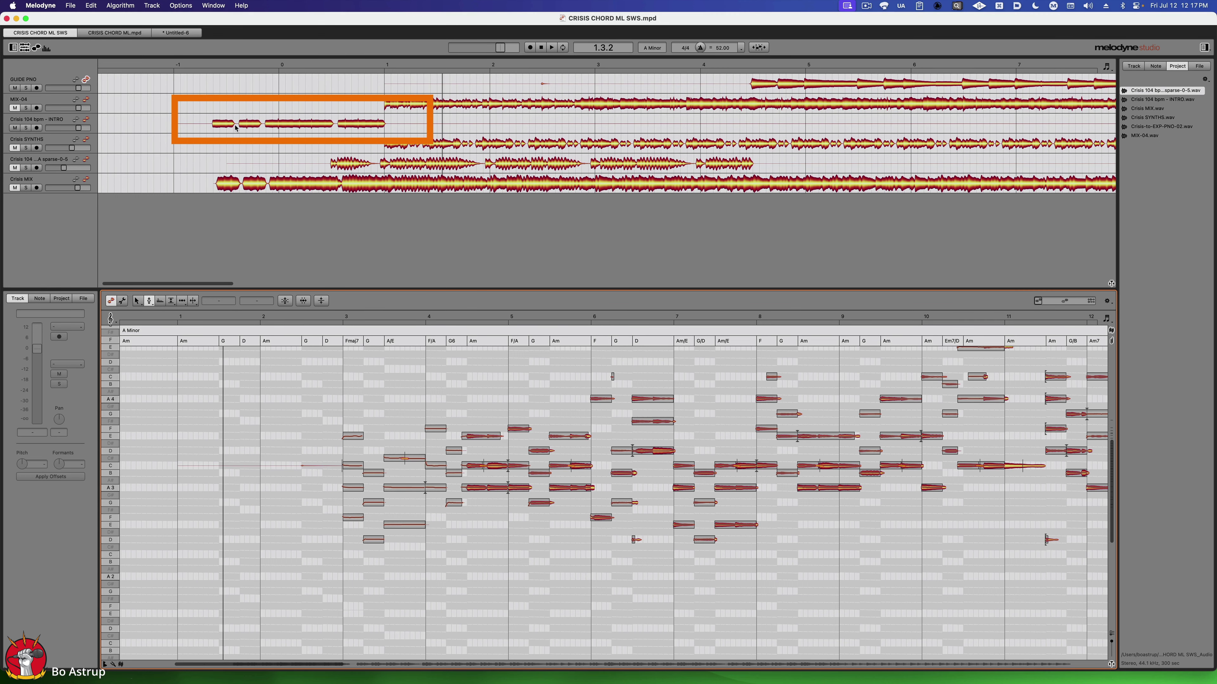
pyautogui.click(207, 64)
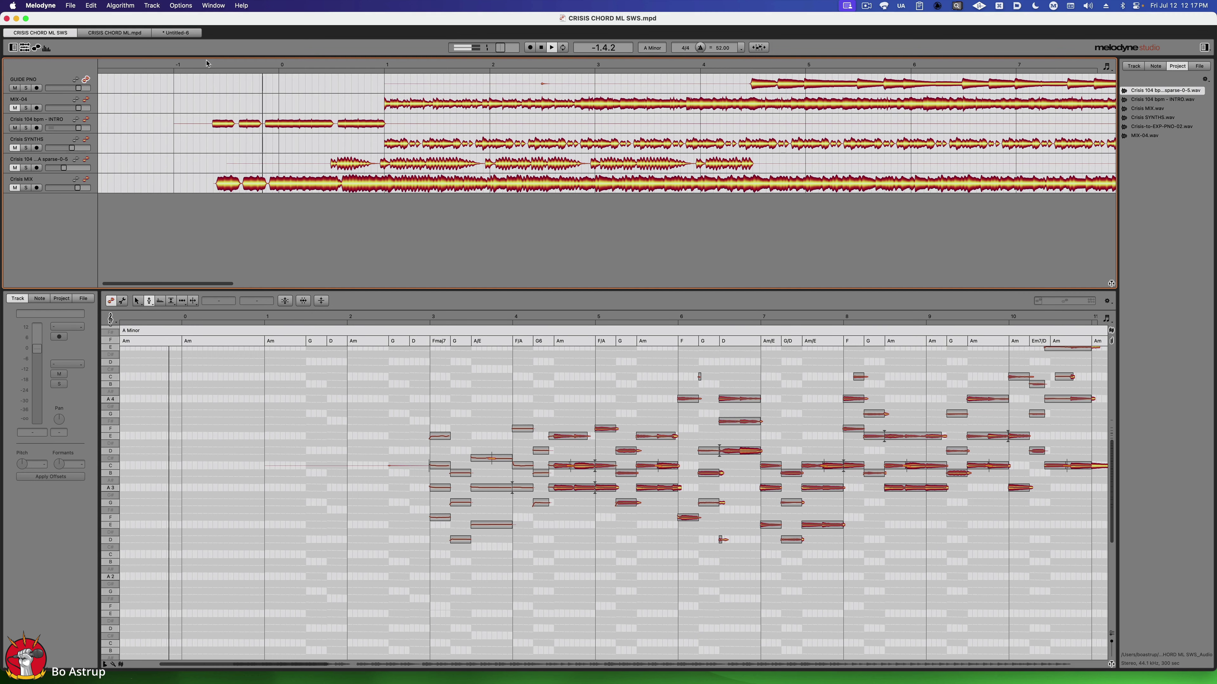
pyautogui.press('space')
pyautogui.click(216, 124)
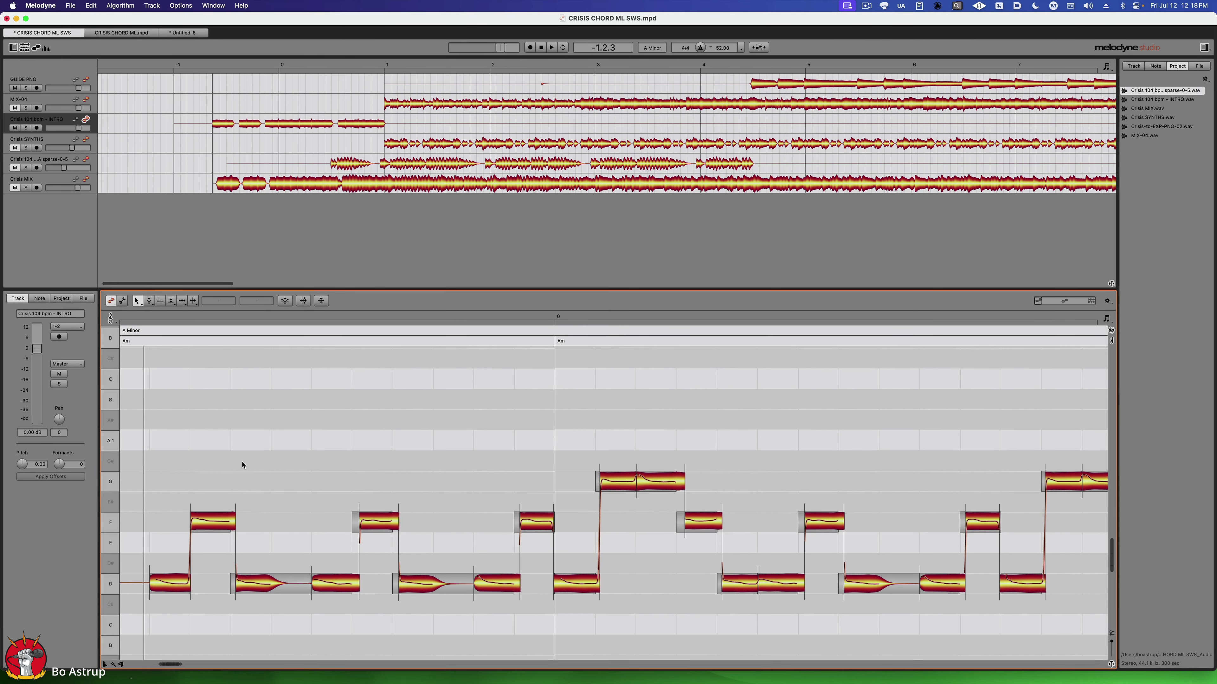
# Step: Review the time grid resolutions and pitch grid snap options without changing them
pyautogui.click(181, 6)
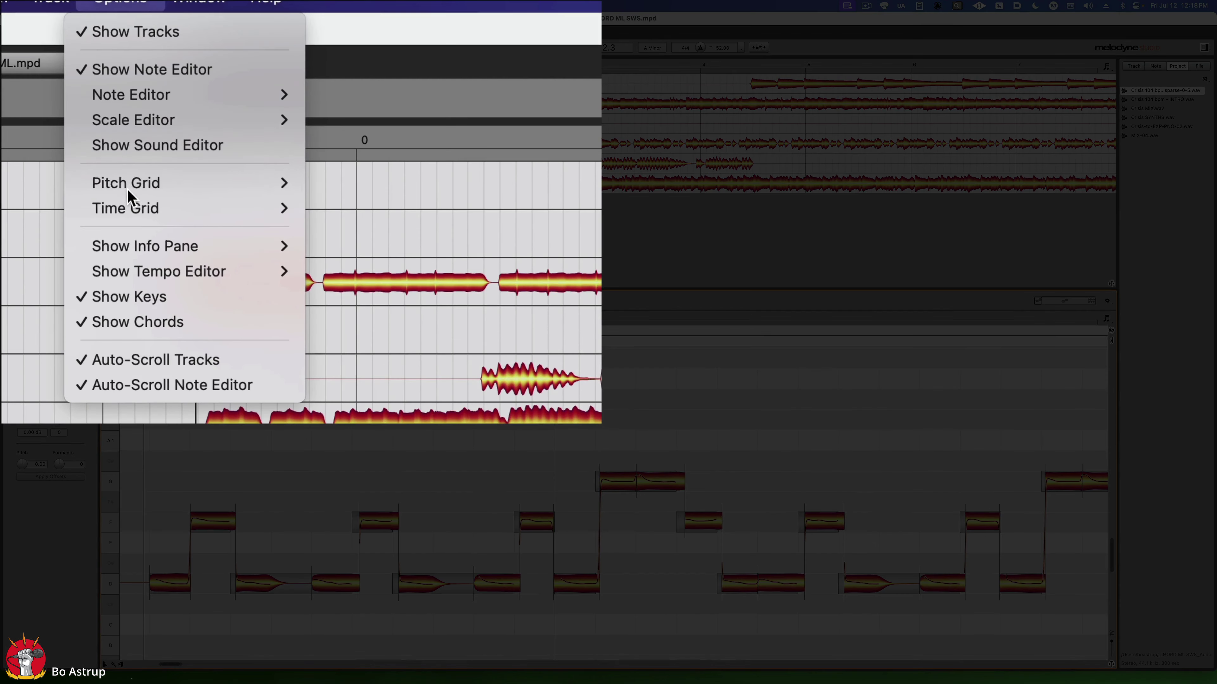
pyautogui.moveTo(134, 218)
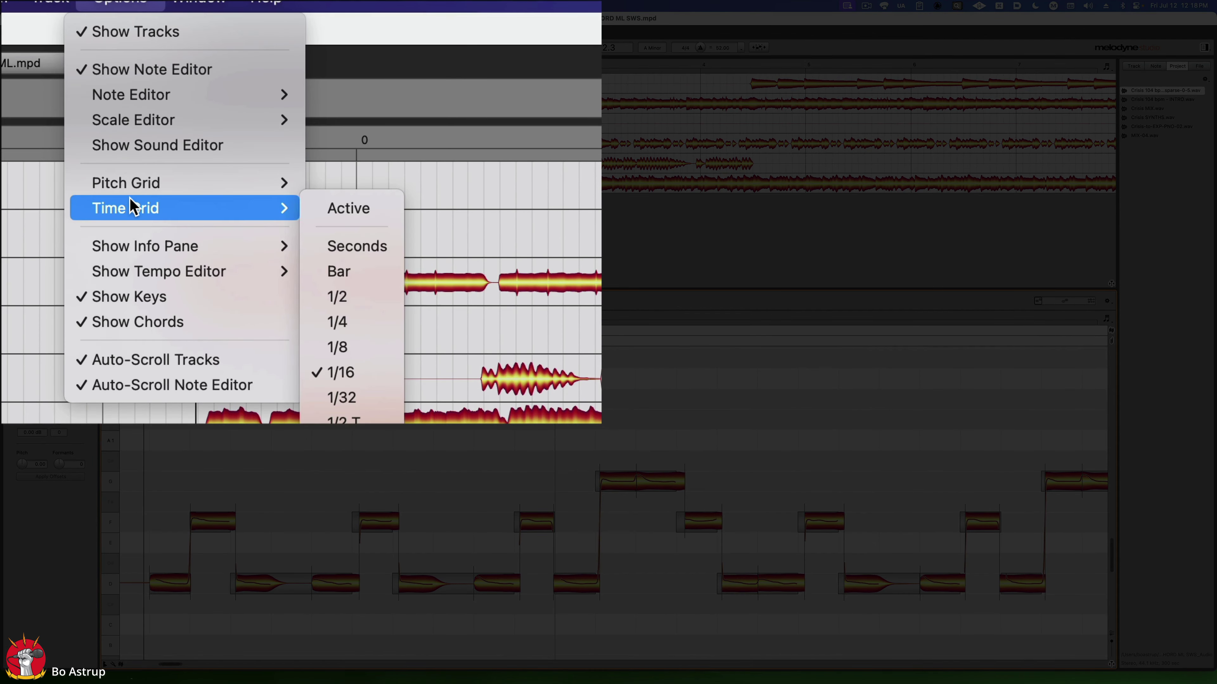
pyautogui.moveTo(129, 186)
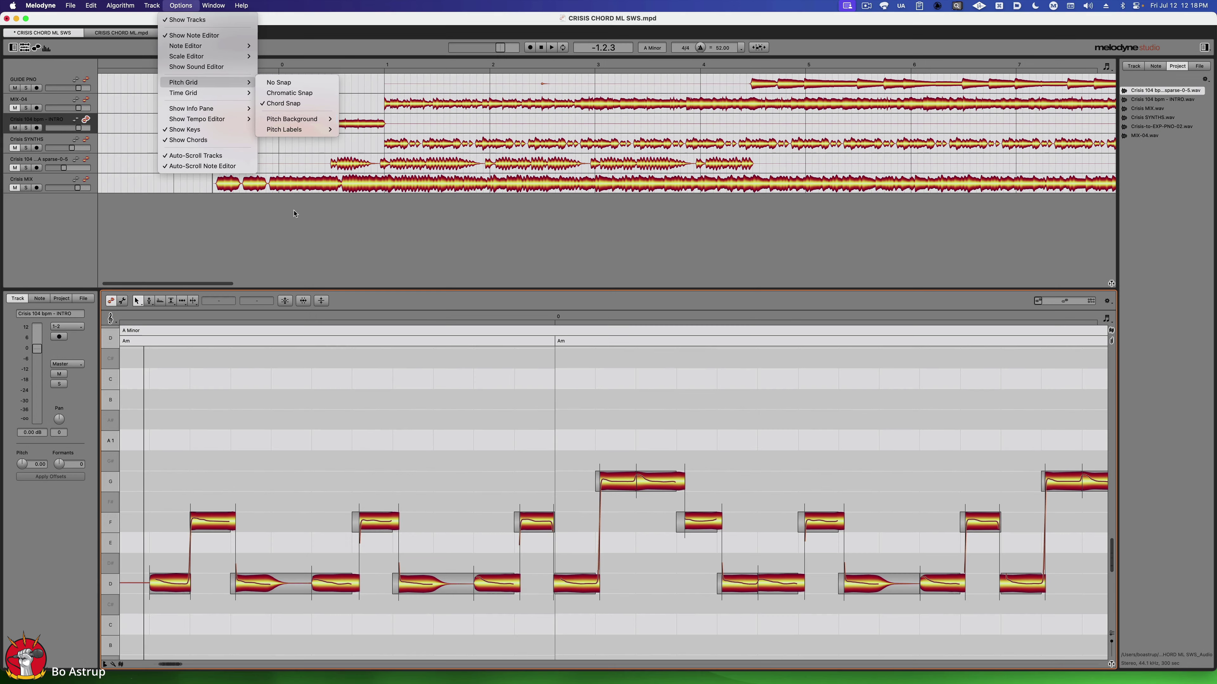
pyautogui.click(384, 240)
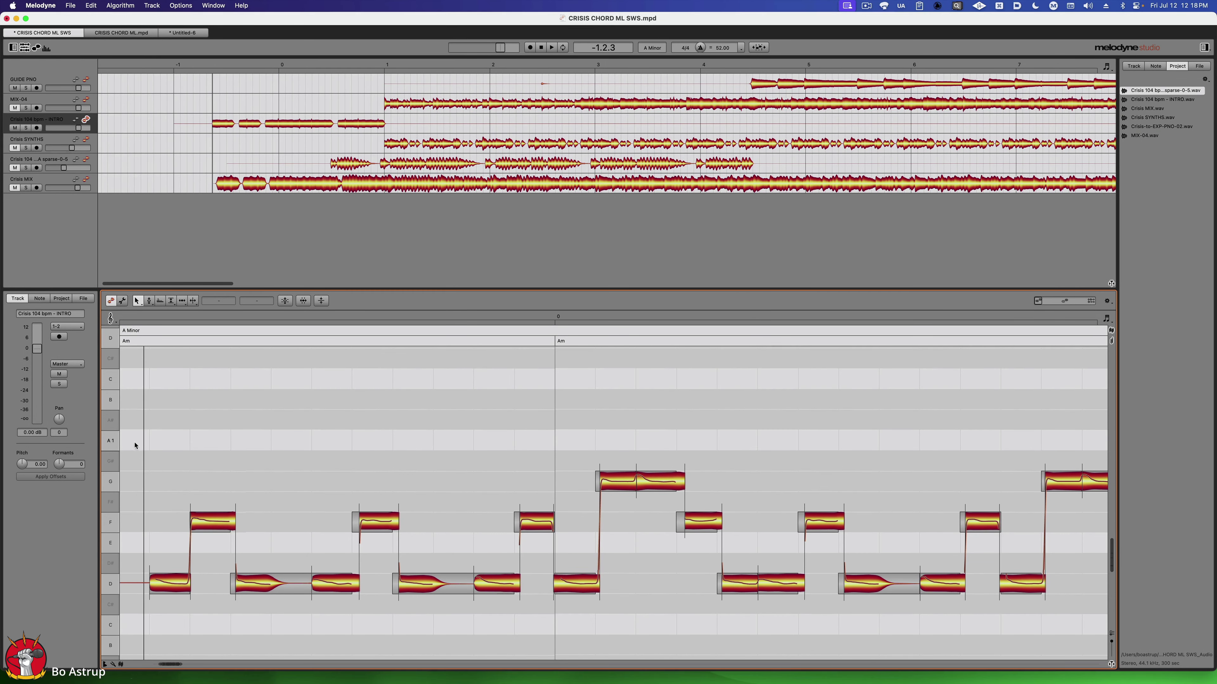
# Step: Raise the intro track's visible bass notes along the chord grid from D and F to A and C, and play the intro
pyautogui.moveTo(135, 445); pyautogui.dragTo(1084, 639)
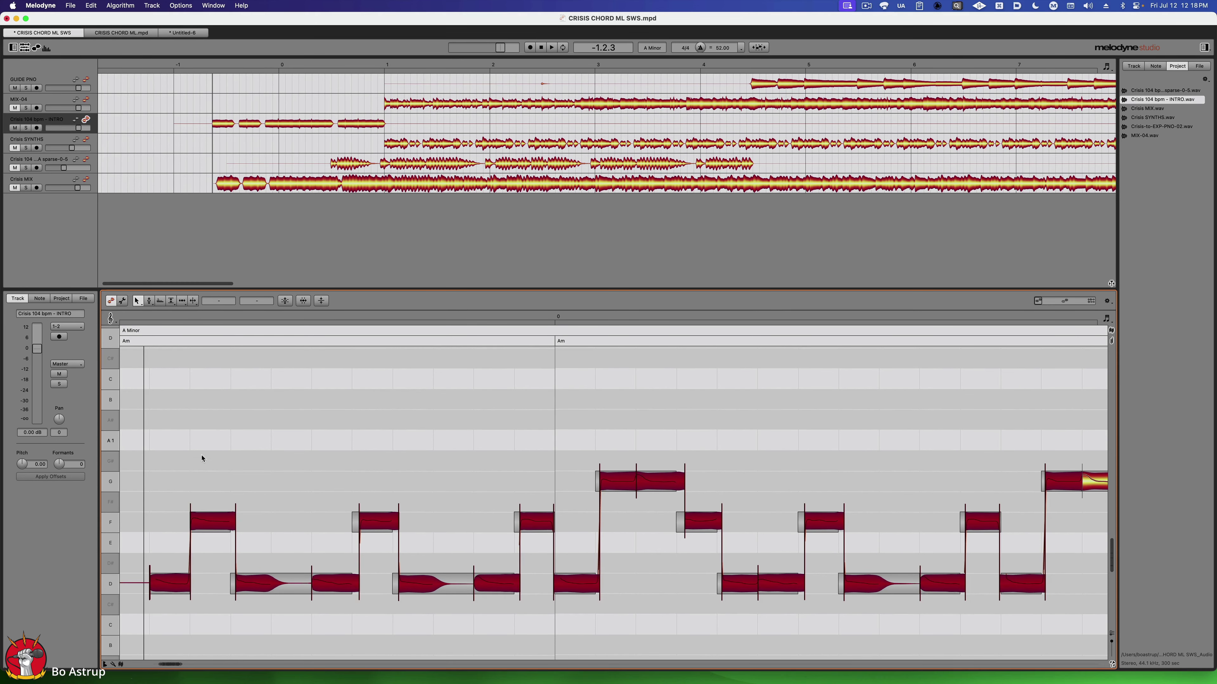
pyautogui.moveTo(211, 521); pyautogui.dragTo(226, 376)
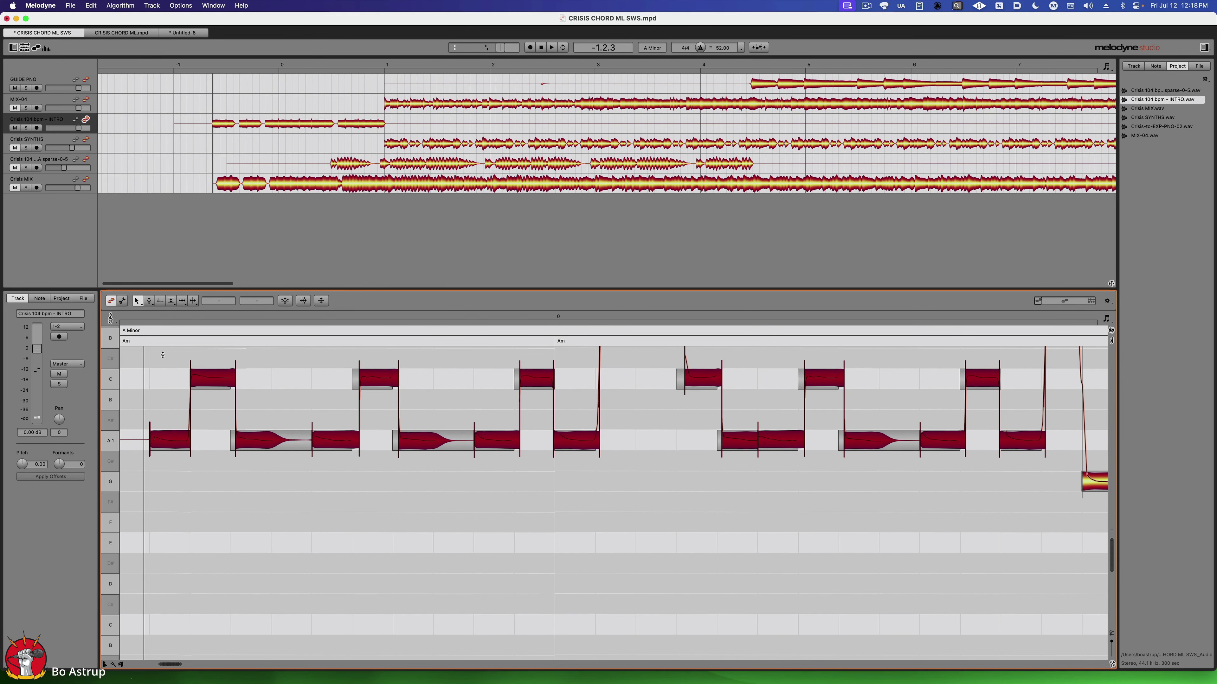
pyautogui.click(153, 316)
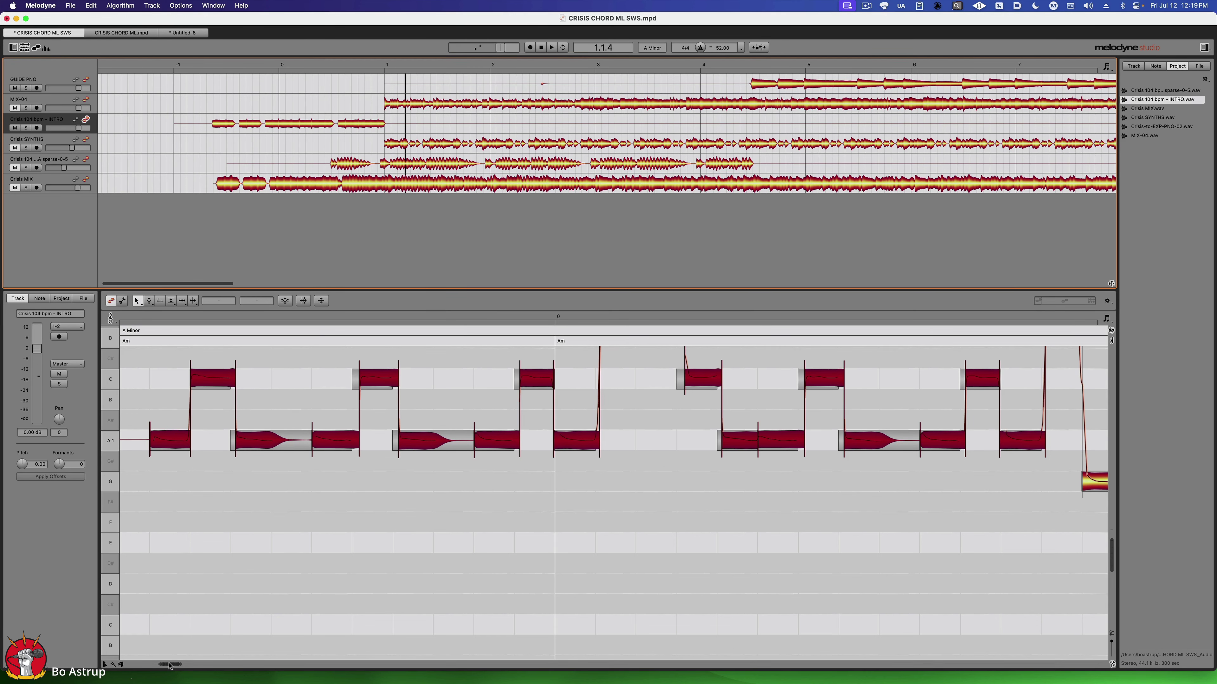
# Step: Raise the intro's last three notes, around bar 1, along the chord grid to E, C and A, and play the section
pyautogui.moveTo(171, 664)
pyautogui.mouseDown()
pyautogui.moveTo(192, 666)
pyautogui.moveTo(179, 666)
pyautogui.mouseUp()
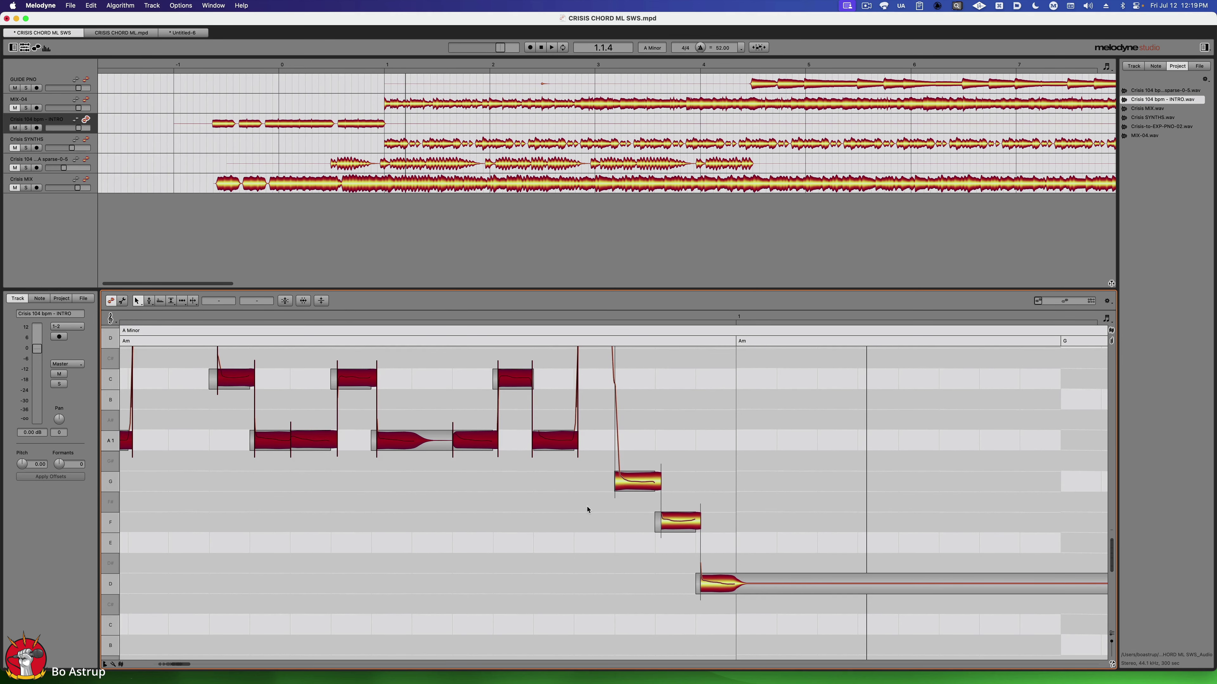
pyautogui.scroll(2, 639, 469)
pyautogui.moveTo(608, 506); pyautogui.dragTo(724, 641)
pyautogui.moveTo(646, 530); pyautogui.dragTo(657, 400)
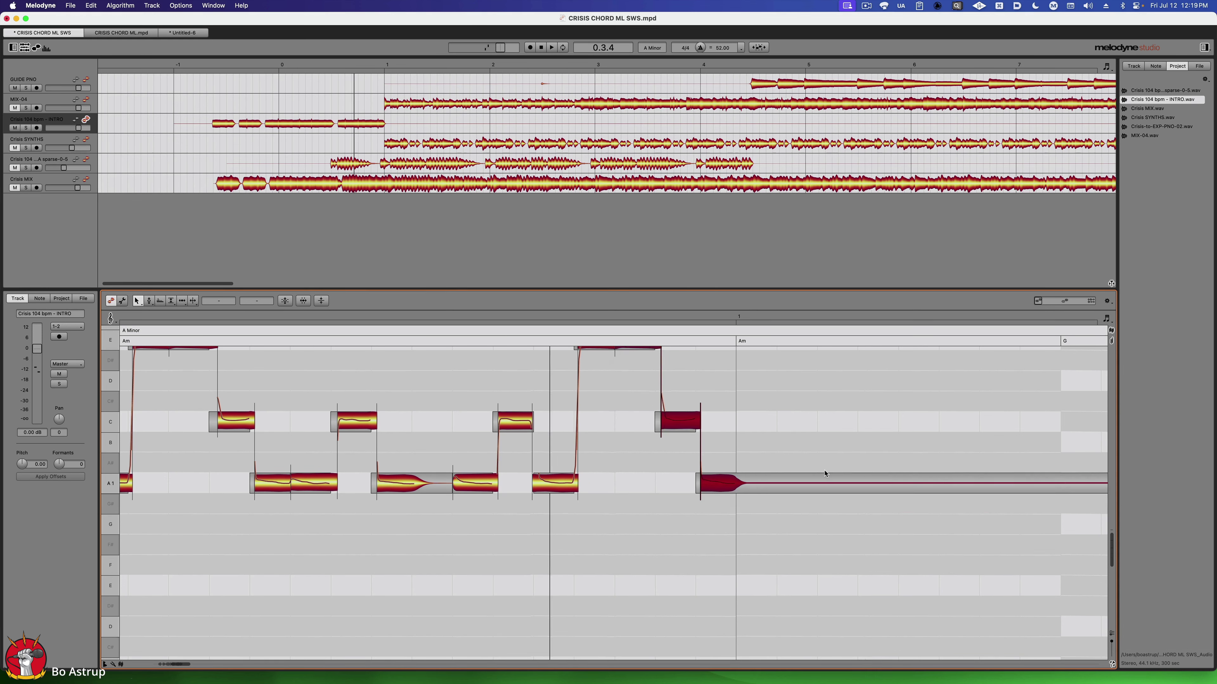
pyautogui.scroll(3, 1112, 563)
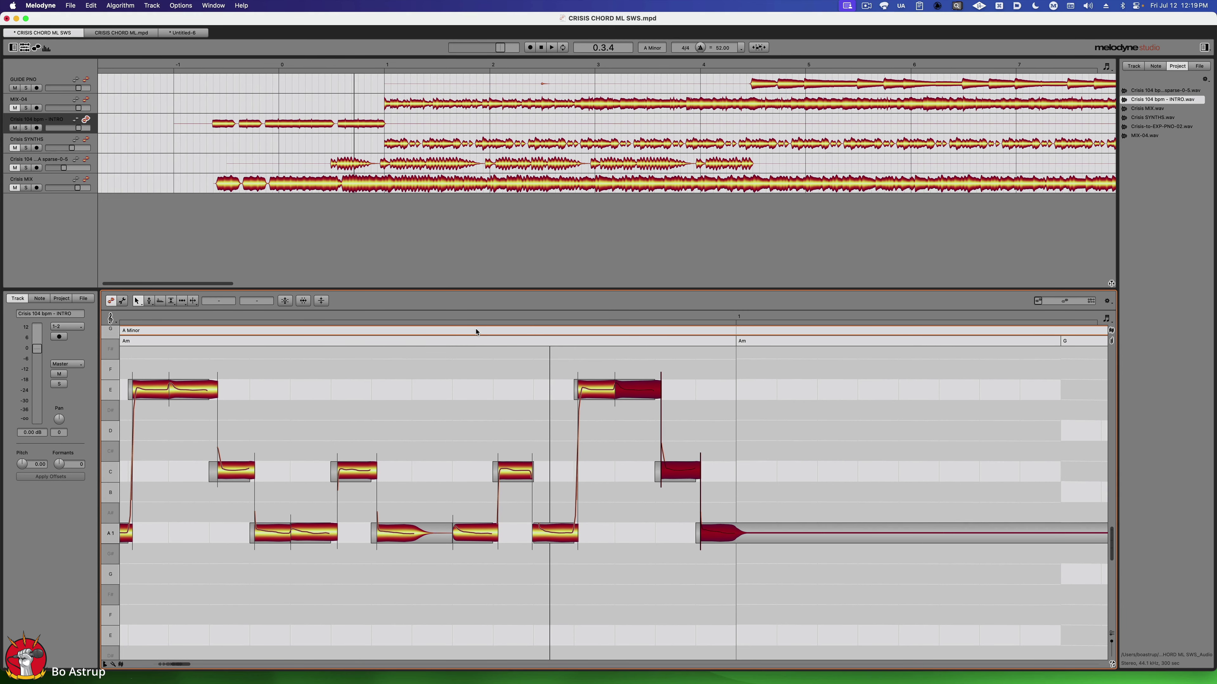
pyautogui.click(434, 316)
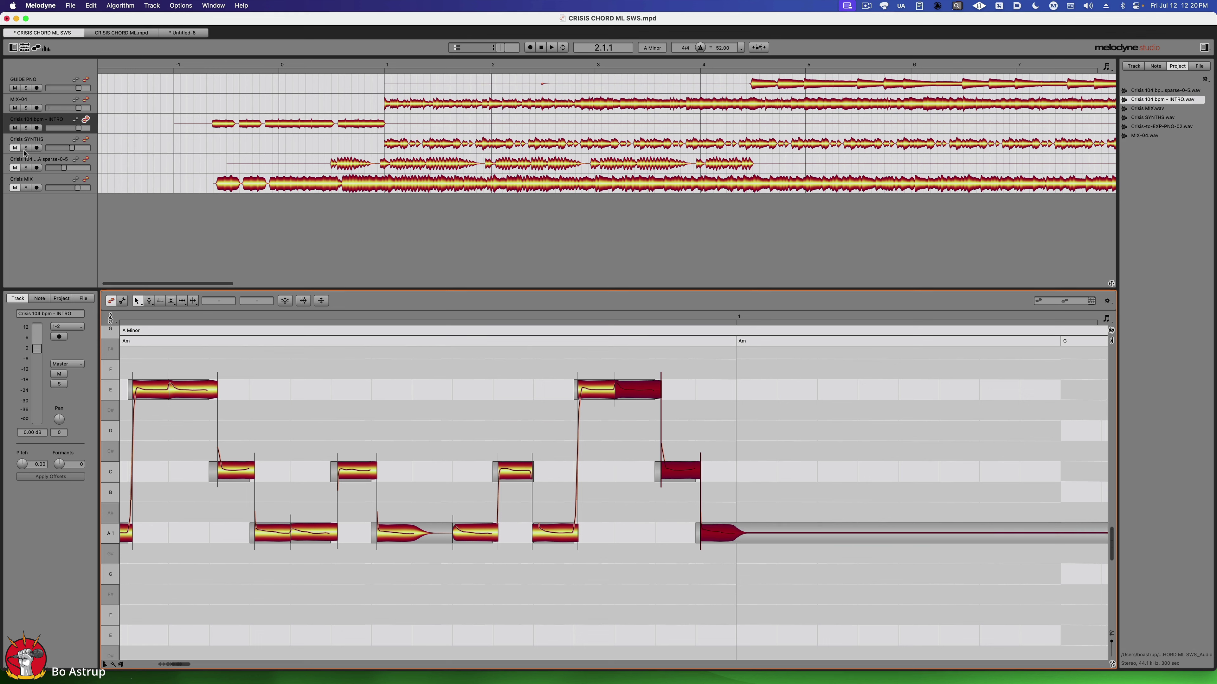
# Step: Show the Crisis SYNTHS track and the Hall A sparse guitar track in the note editor, and play from bar 1
pyautogui.click(87, 140)
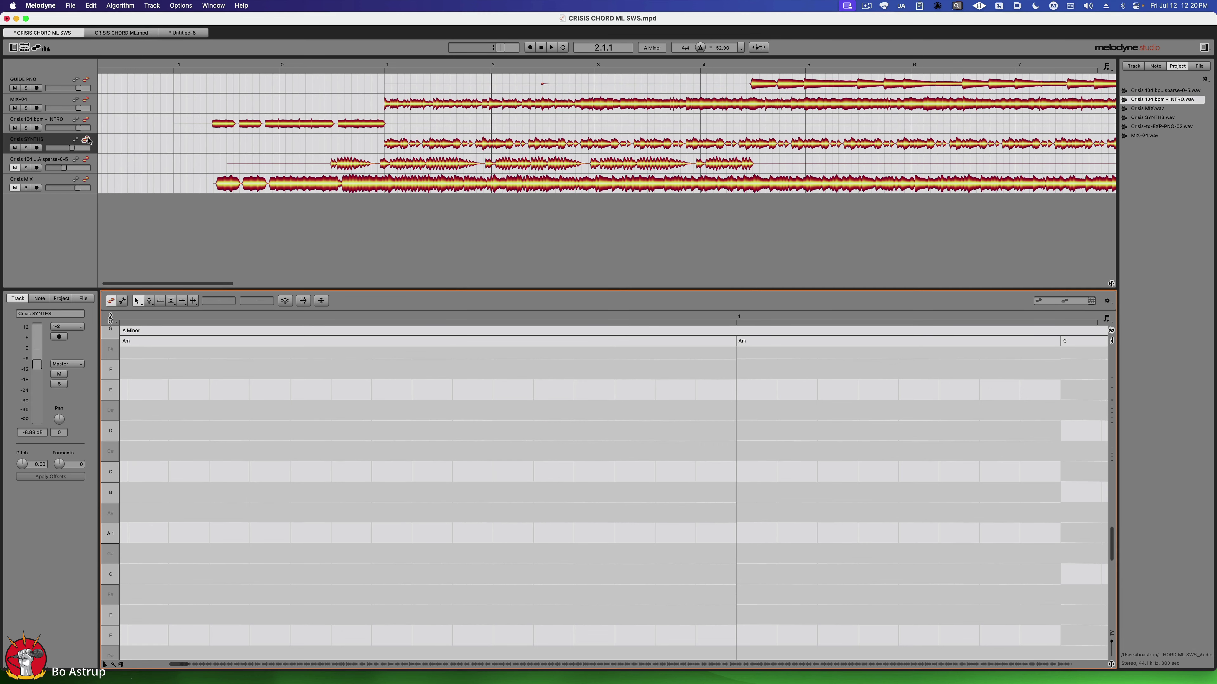
pyautogui.click(393, 66)
pyautogui.click(405, 145)
pyautogui.click(354, 164)
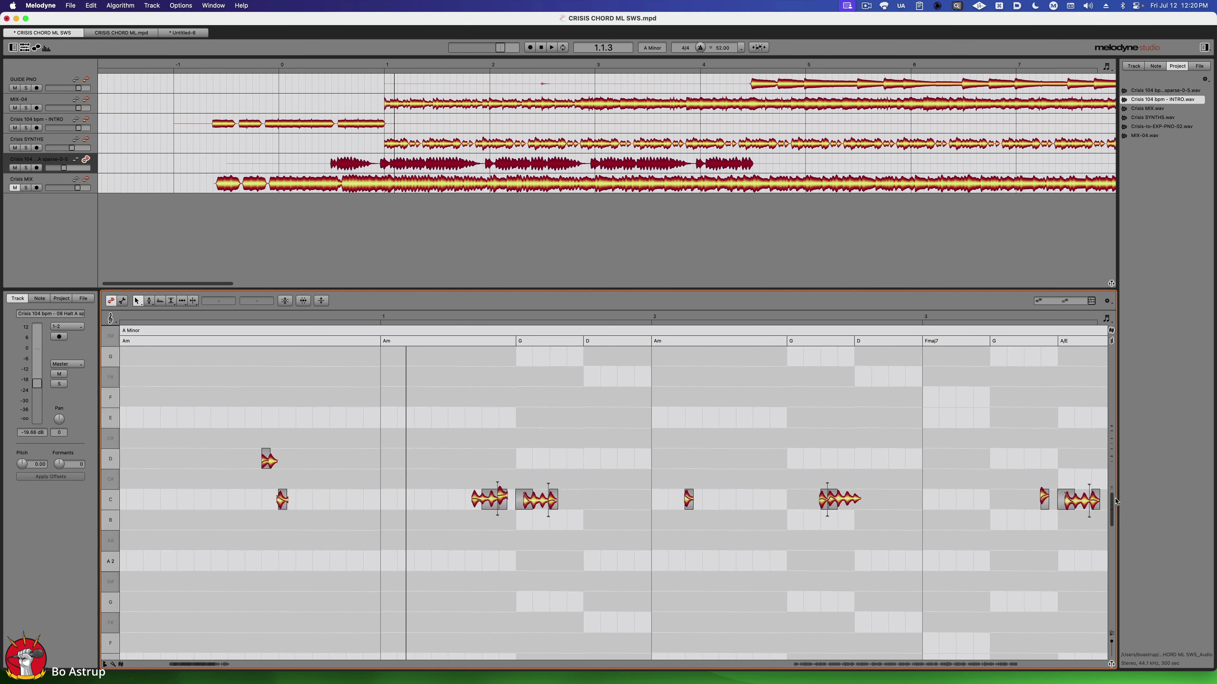
pyautogui.scroll(-3, 1114, 499)
pyautogui.scroll(-2, 1114, 500)
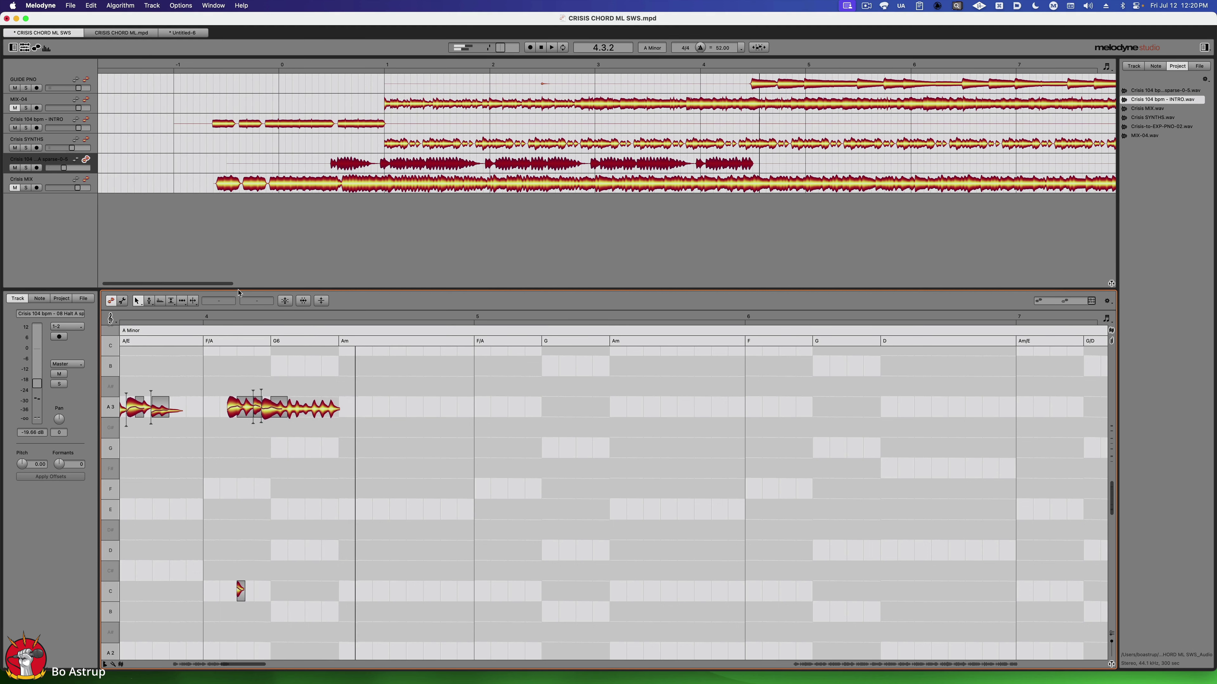
# Step: Play the song's ending from around bar 57 to check the guitar against the Am7/E and D/A chords
pyautogui.moveTo(166, 284); pyautogui.dragTo(923, 301)
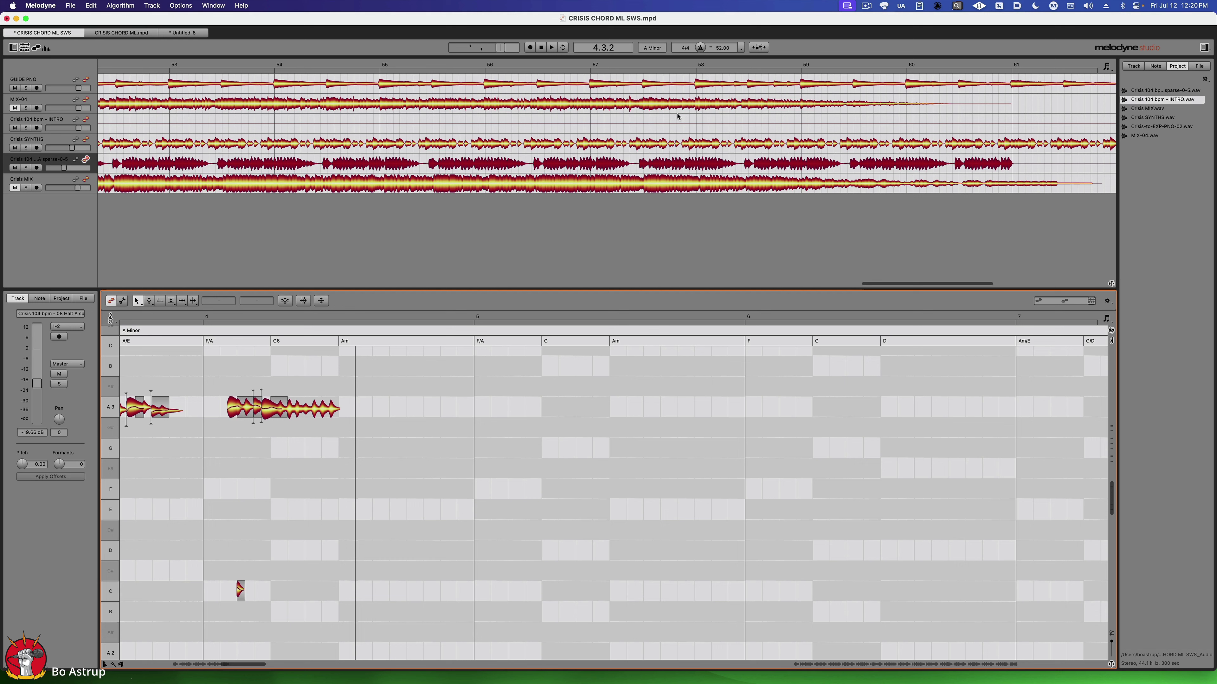
pyautogui.click(642, 67)
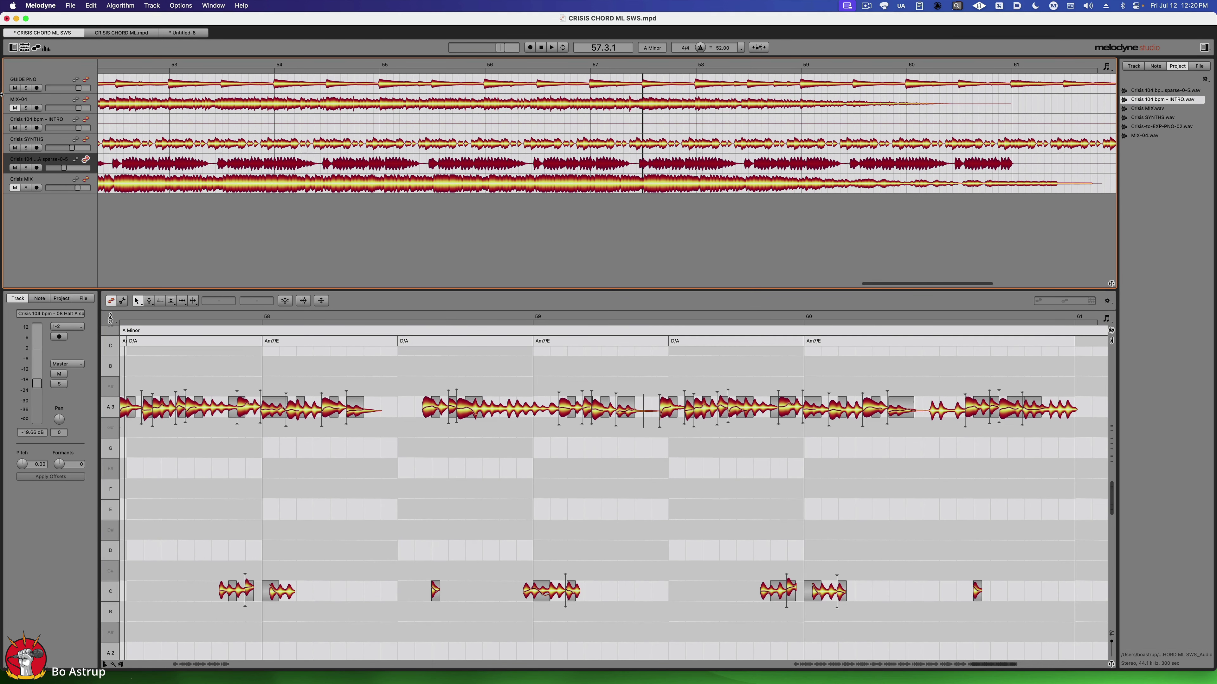
pyautogui.press('space')
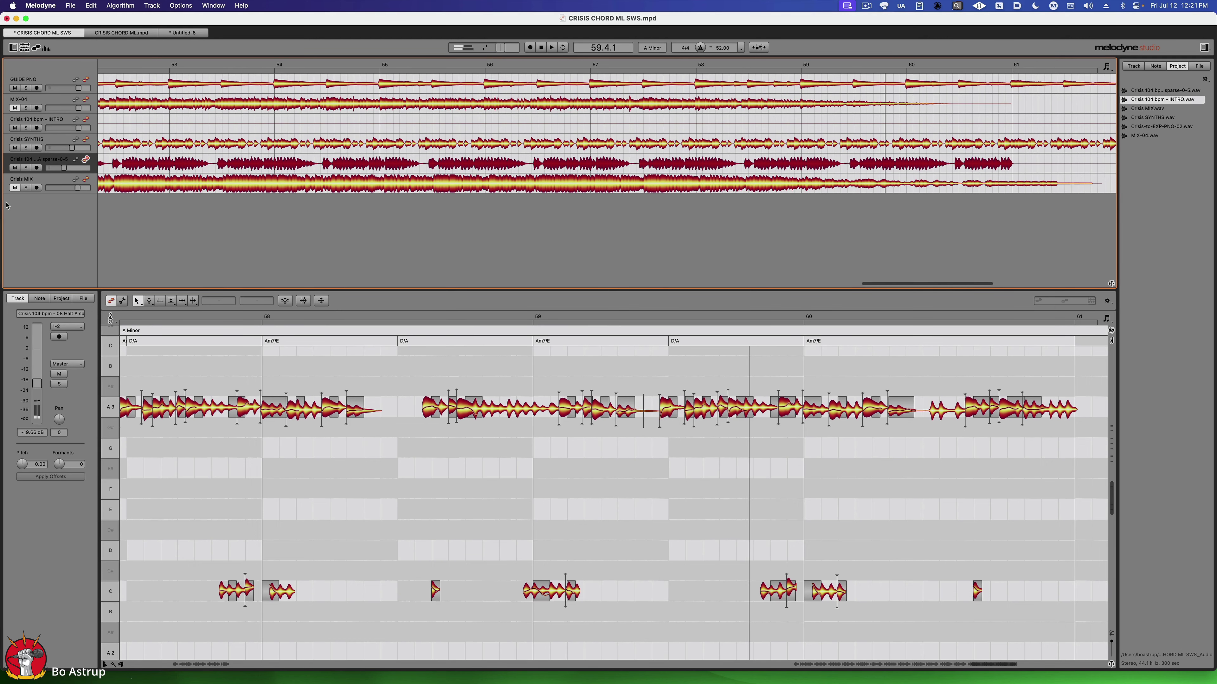
# Step: Switch to the CRISIS CHORD ML project, show the Ripe D intro track's notes, and play from the intro
pyautogui.click(124, 33)
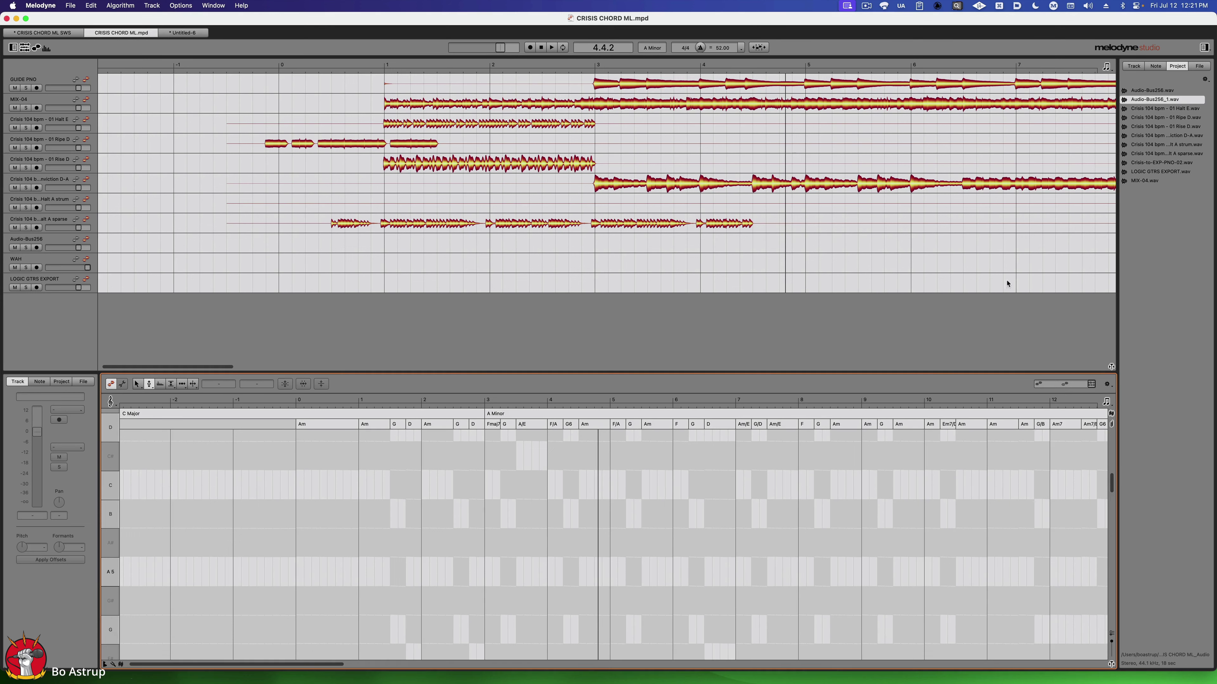
pyautogui.click(269, 143)
pyautogui.scroll(-3, 327, 524)
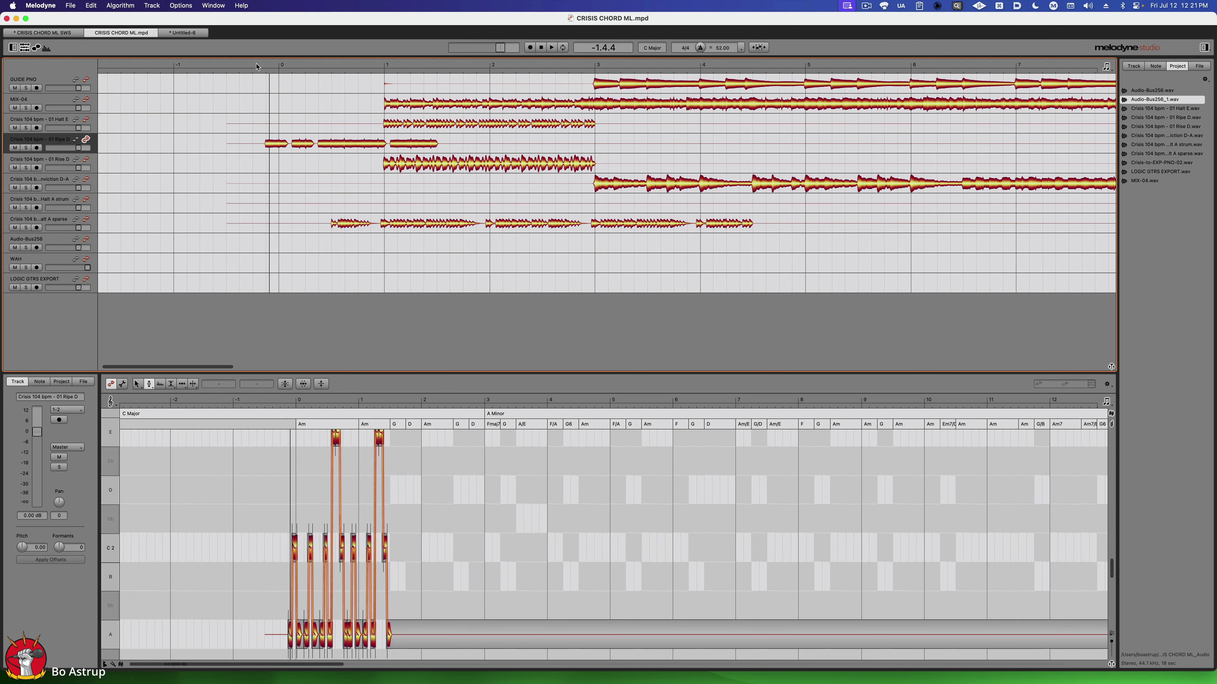
pyautogui.press('space')
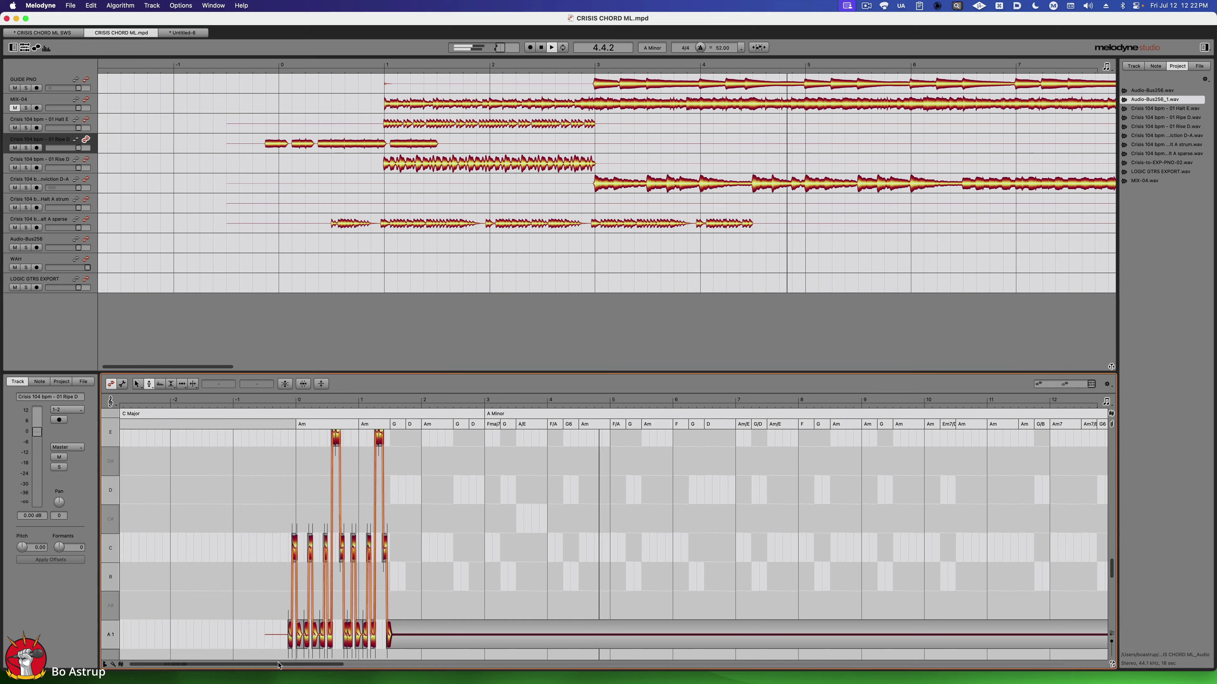
# Step: Play the song from bar 16 and select the regions of the guitar track entering there to inspect its notes
pyautogui.moveTo(279, 665); pyautogui.dragTo(847, 656)
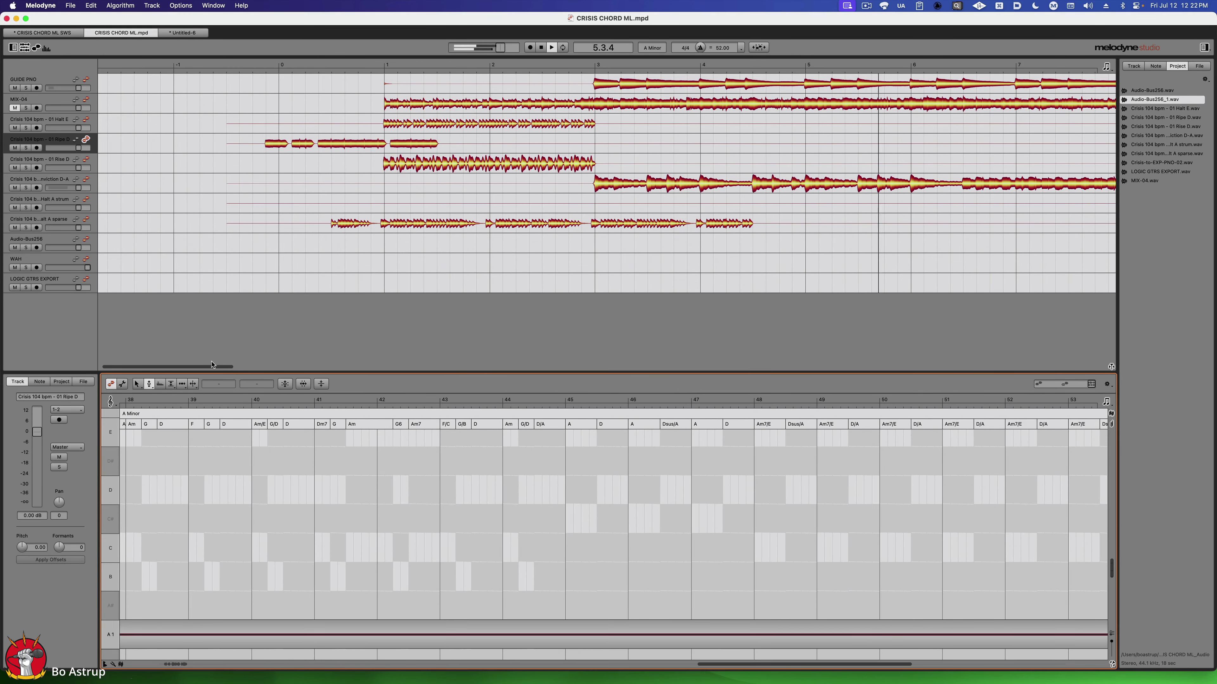
pyautogui.moveTo(212, 369); pyautogui.dragTo(419, 377)
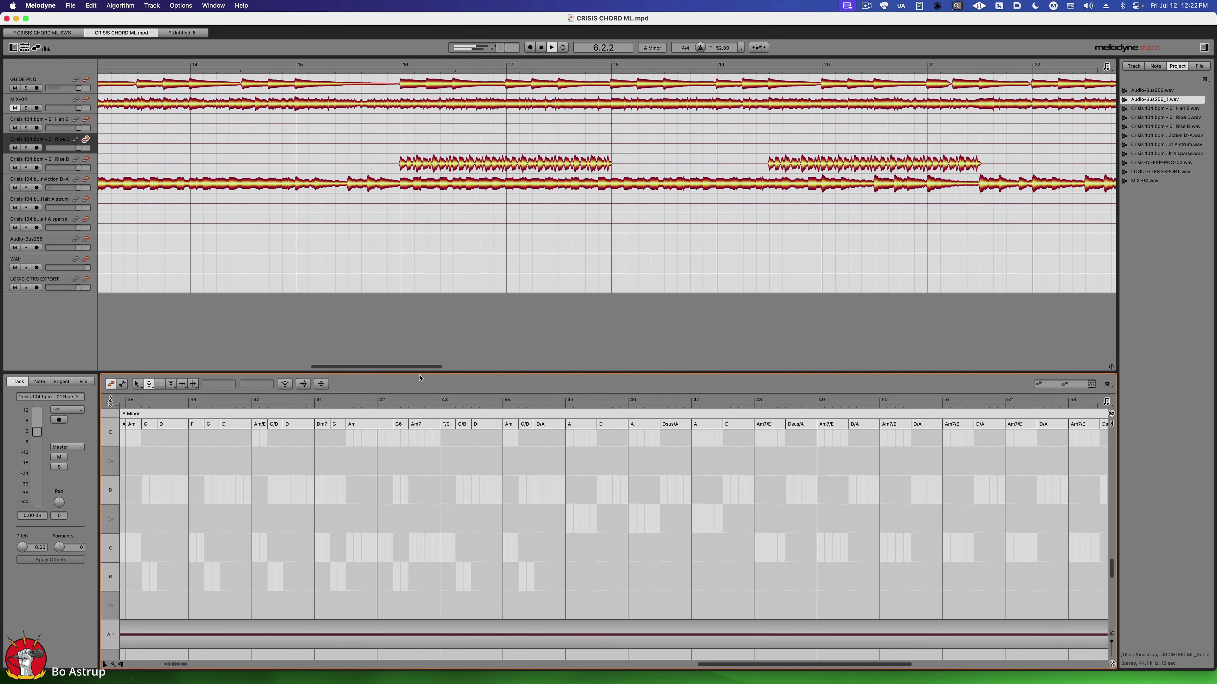
pyautogui.click(390, 66)
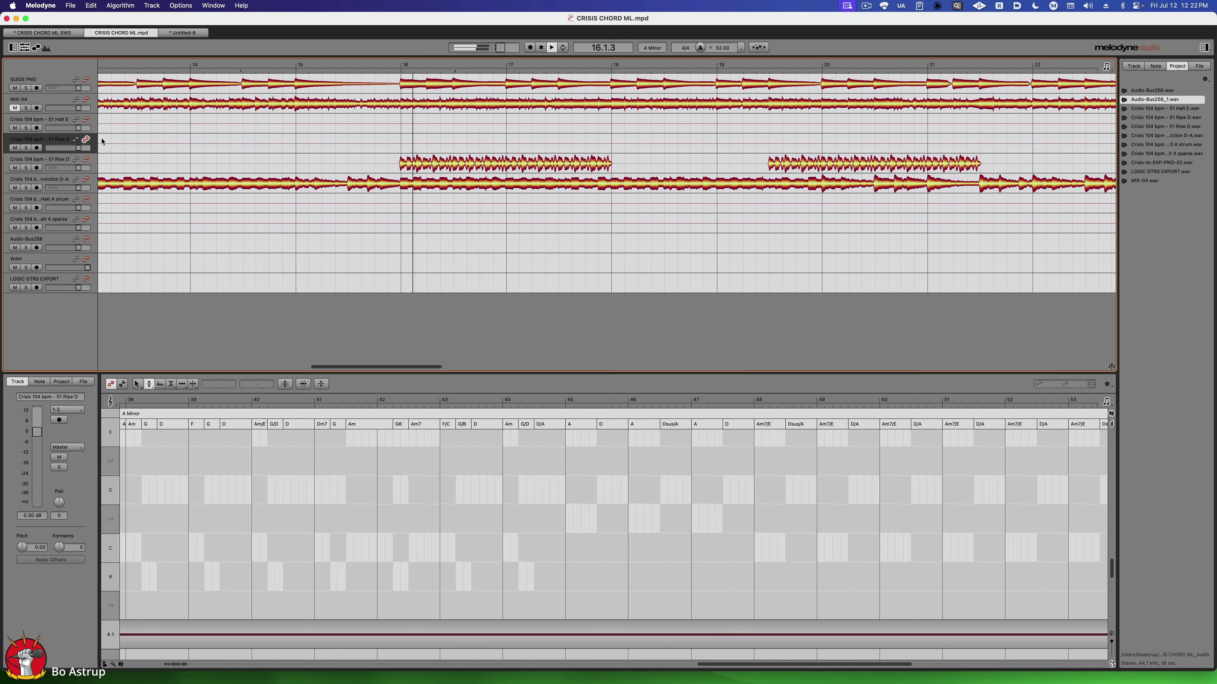
pyautogui.click(86, 160)
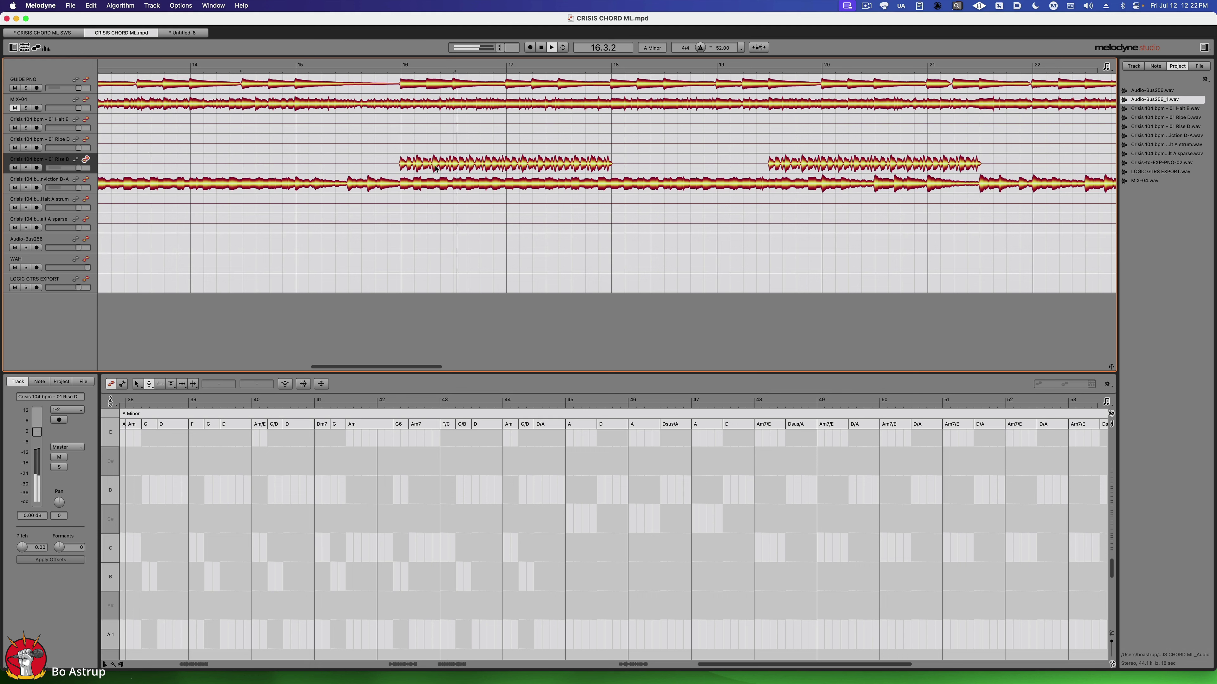
pyautogui.click(435, 167)
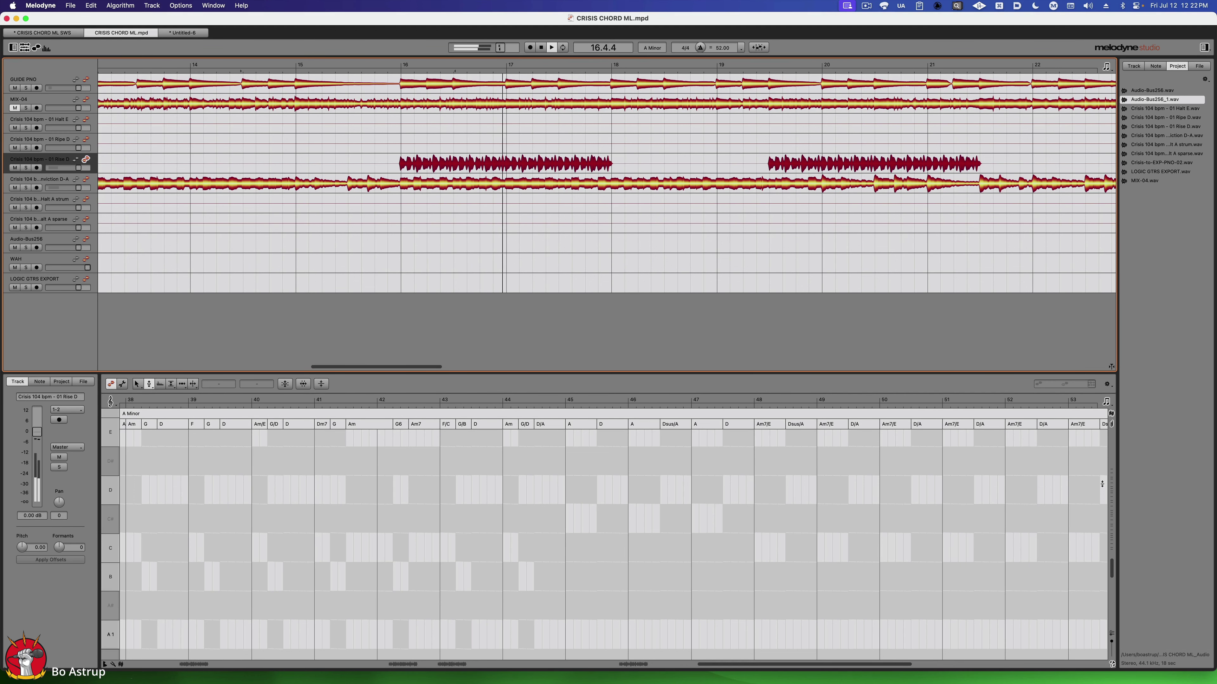
pyautogui.moveTo(1110, 573); pyautogui.dragTo(1111, 524)
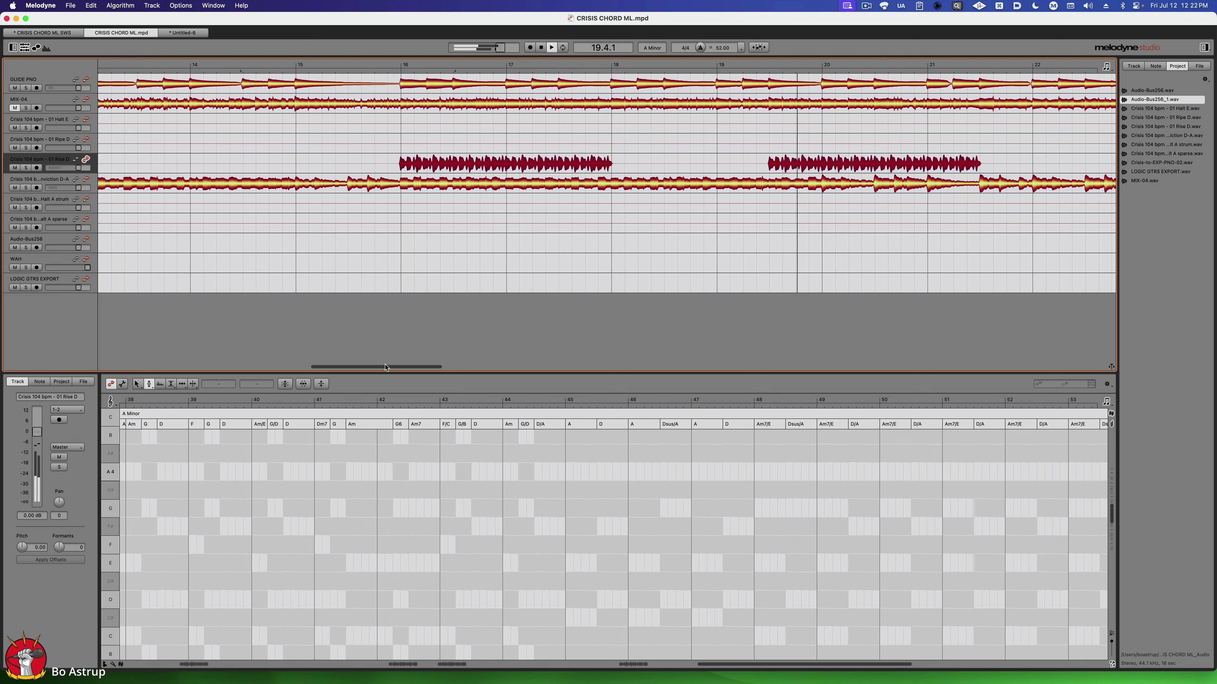
# Step: Show the WAH track's notes in the note editor around bars 41 to 45 to compare them with the chords
pyautogui.moveTo(400, 368); pyautogui.dragTo(772, 350)
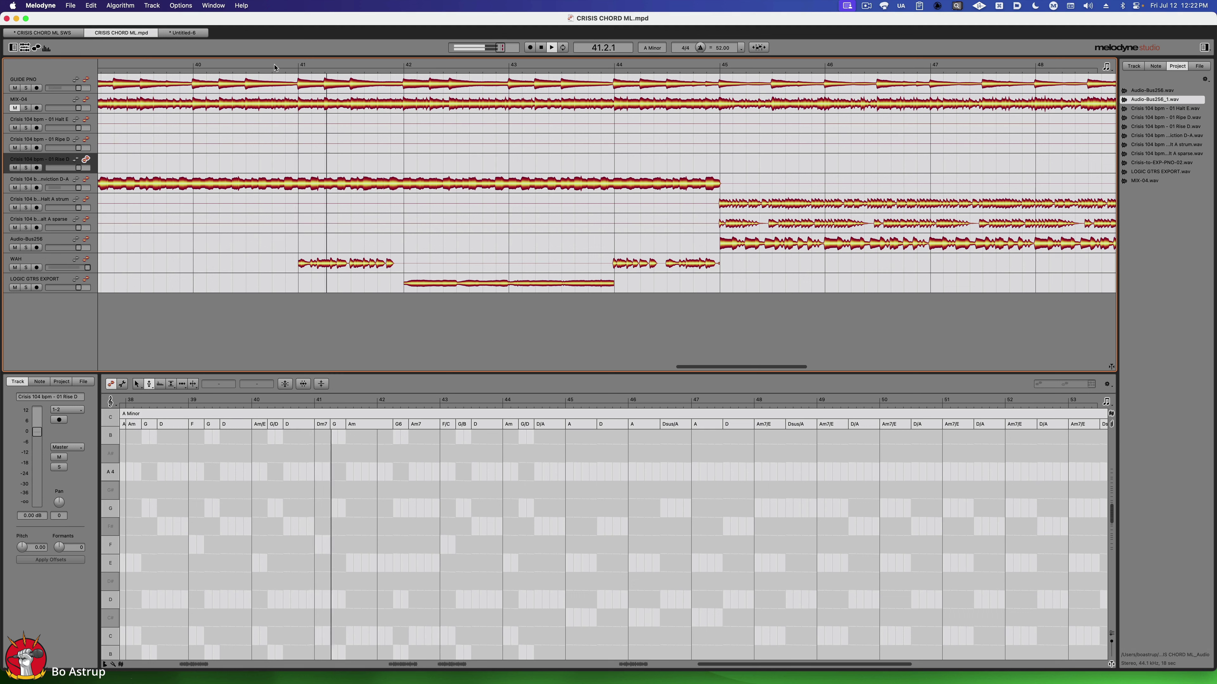
pyautogui.click(336, 266)
pyautogui.click(86, 260)
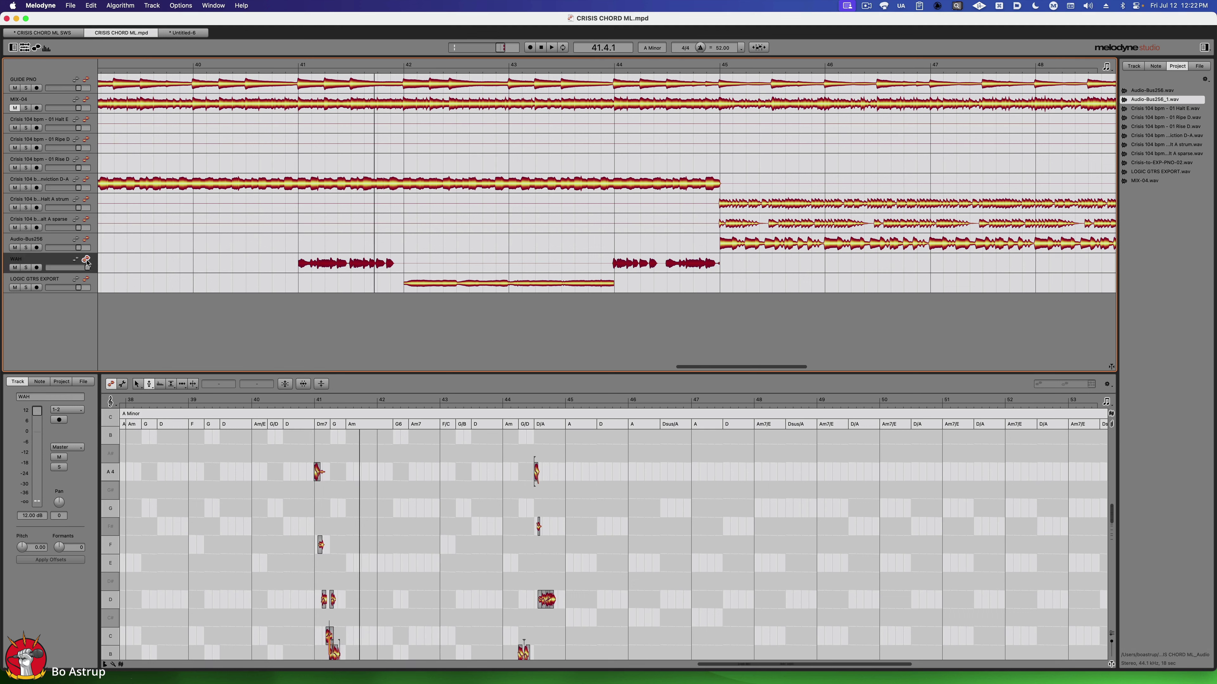
pyautogui.scroll(-5, 458, 489)
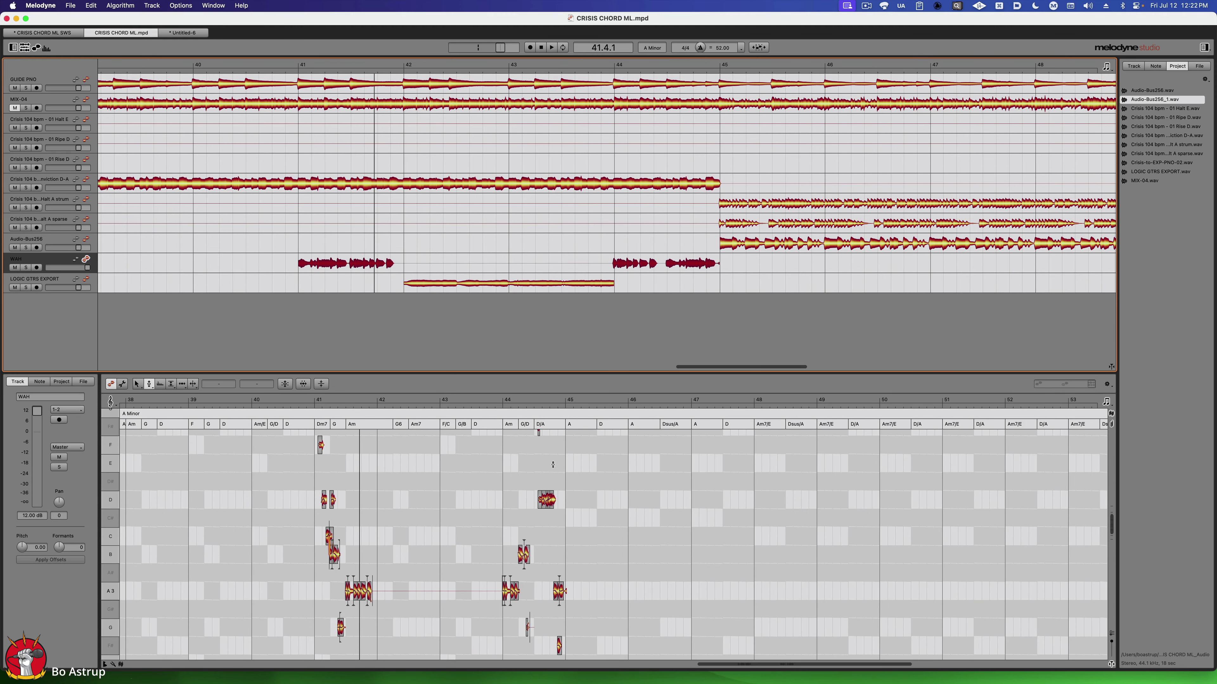
pyautogui.scroll(2, 400, 489)
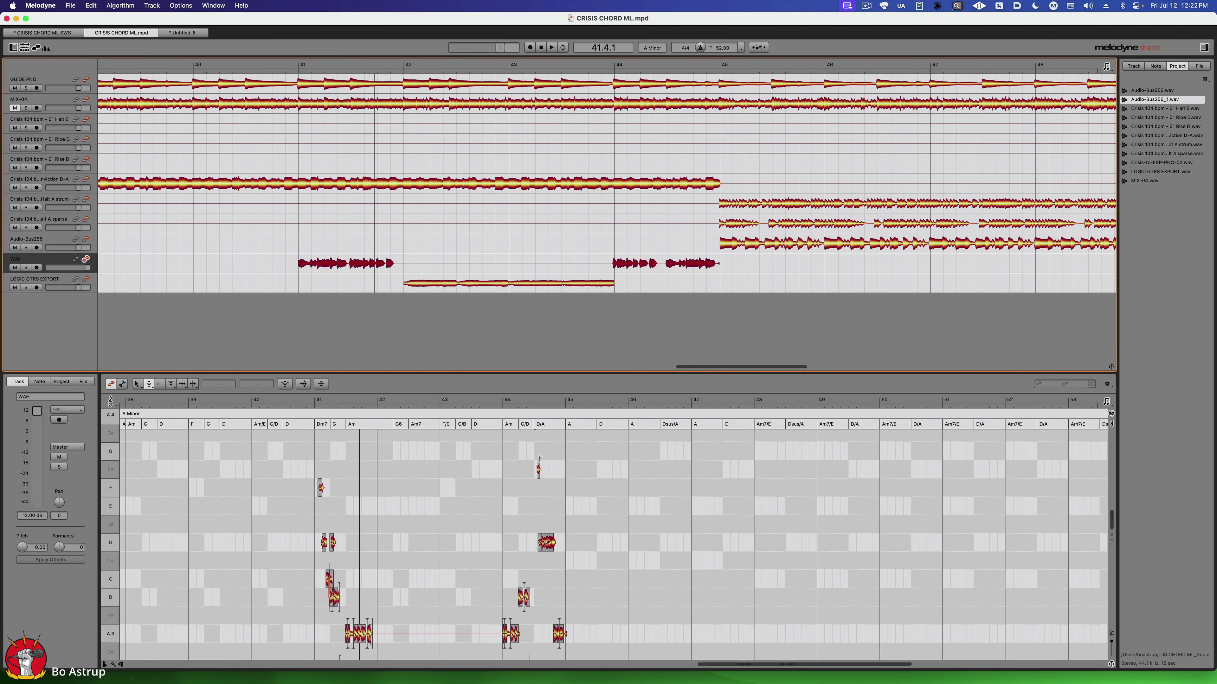
# Step: Play the song from bar 41, showing the LOGIC GTRS EXPORT track's notes and switching back to the WAH track
pyautogui.click(296, 67)
pyautogui.press('space')
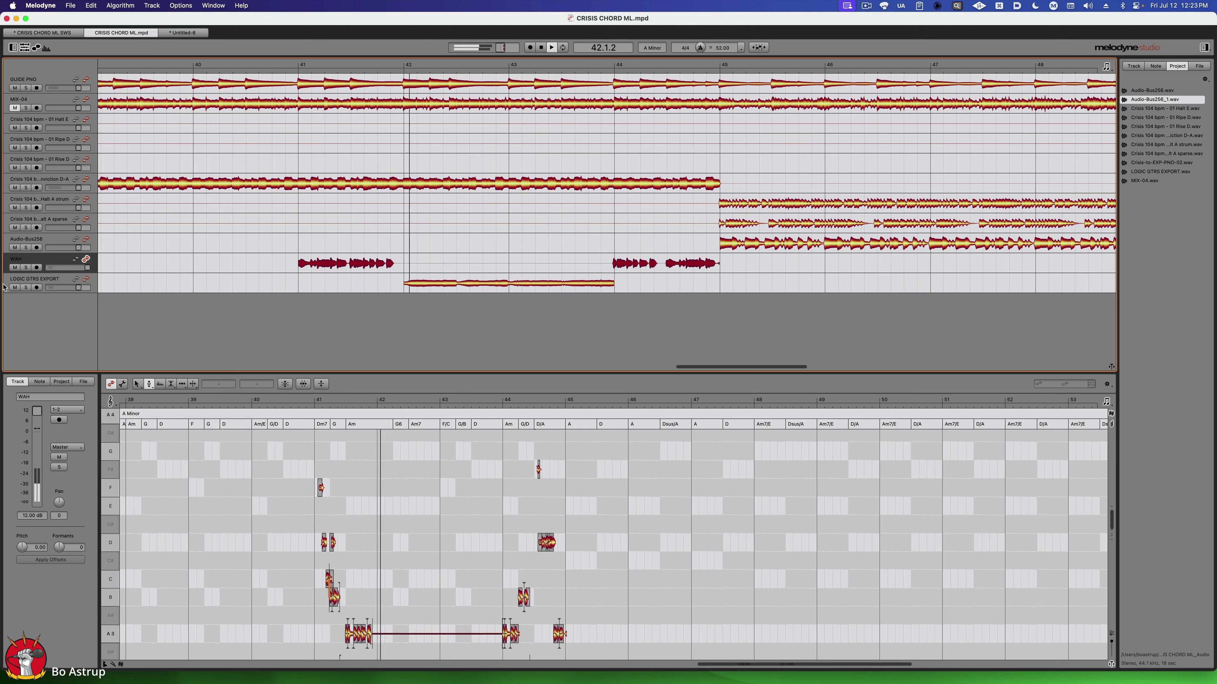
pyautogui.click(85, 282)
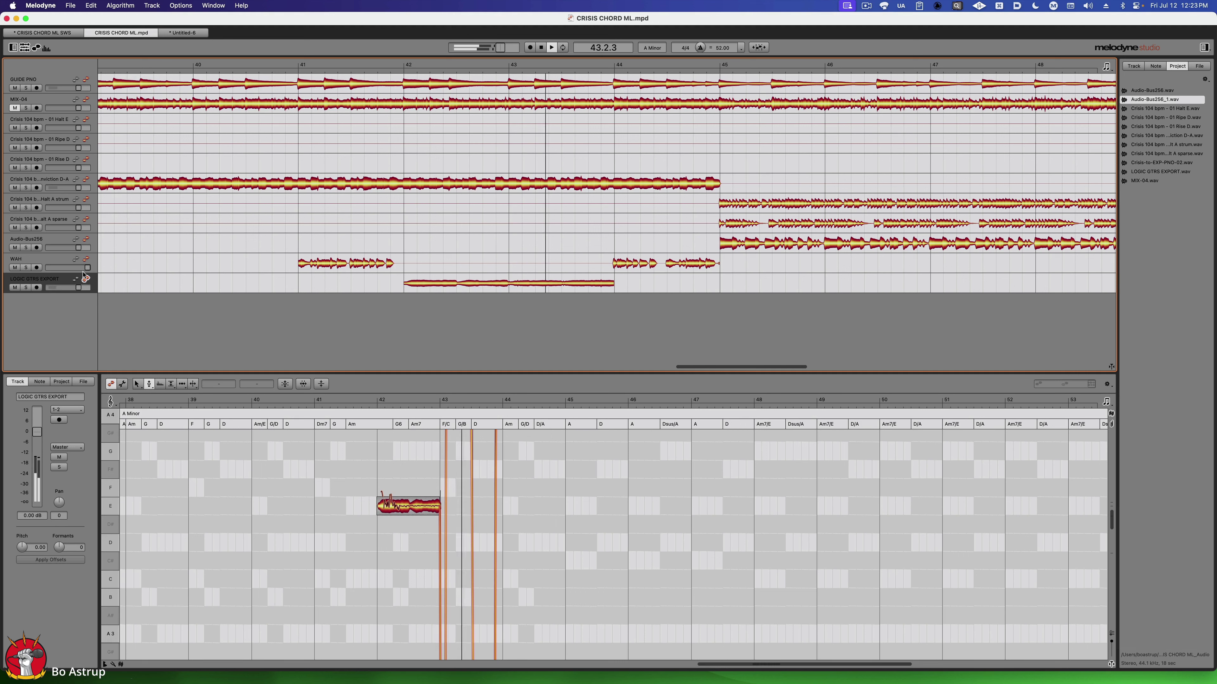
pyautogui.click(86, 259)
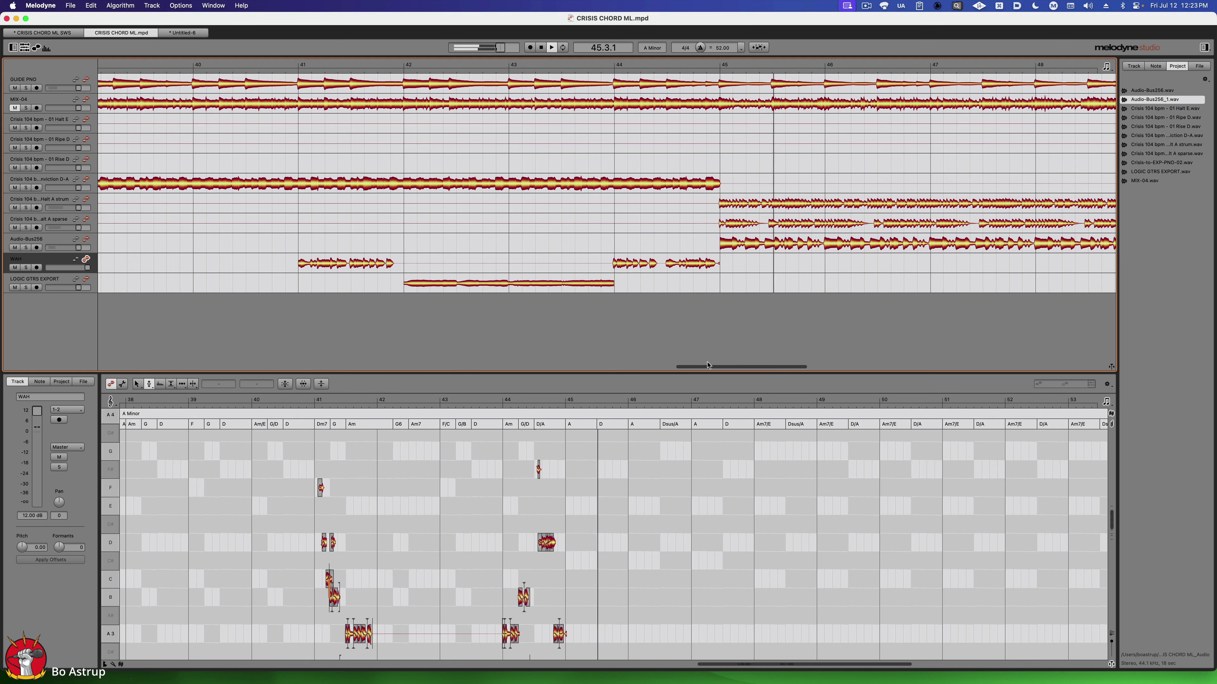
# Step: Go to the end of the arrangement and play the song's last bars from around bar 59
pyautogui.moveTo(726, 366); pyautogui.dragTo(795, 365)
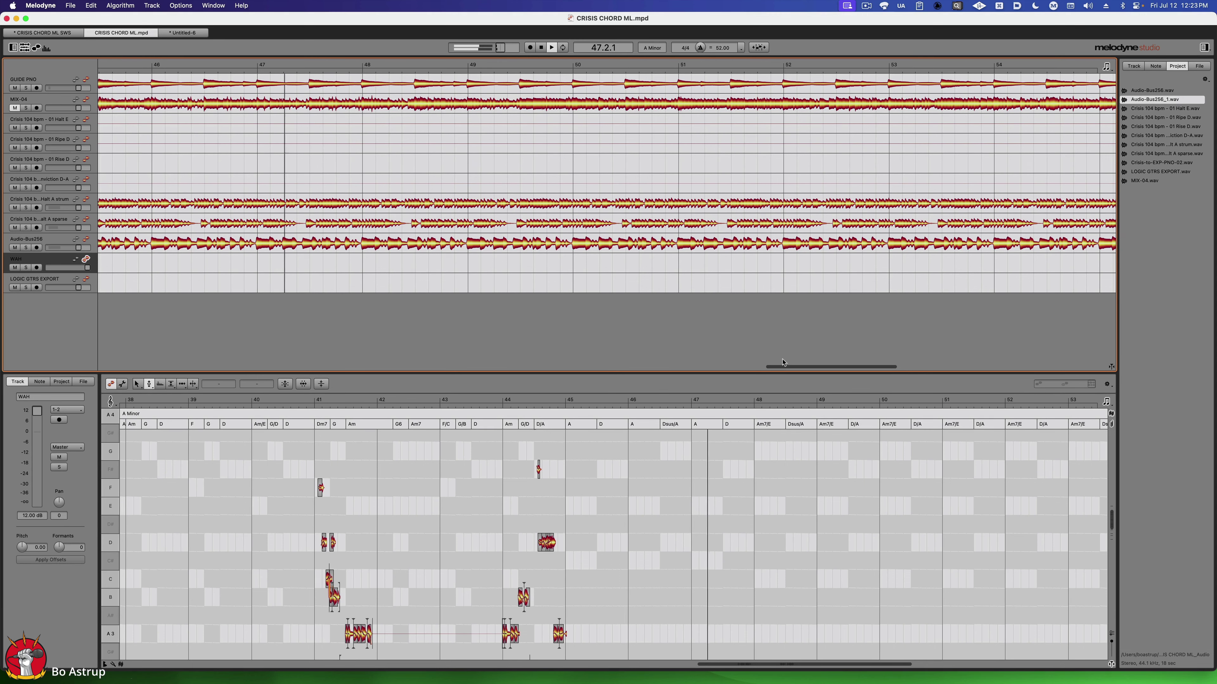
pyautogui.moveTo(810, 371); pyautogui.dragTo(960, 354)
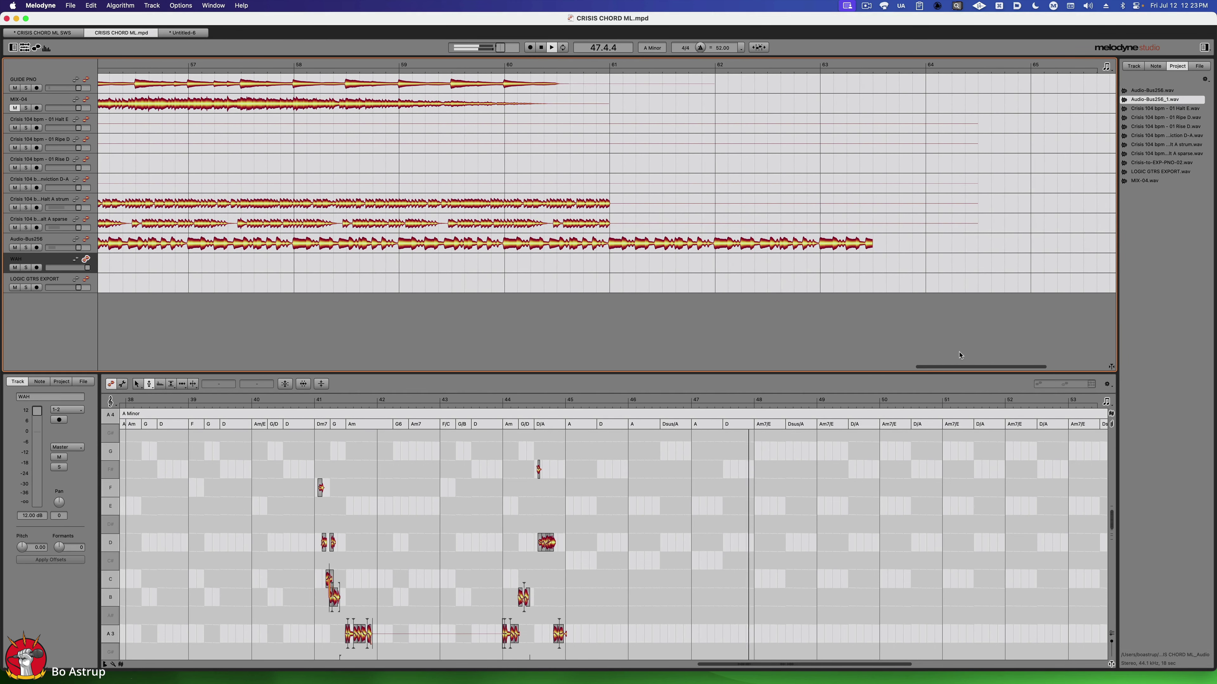
pyautogui.click(475, 67)
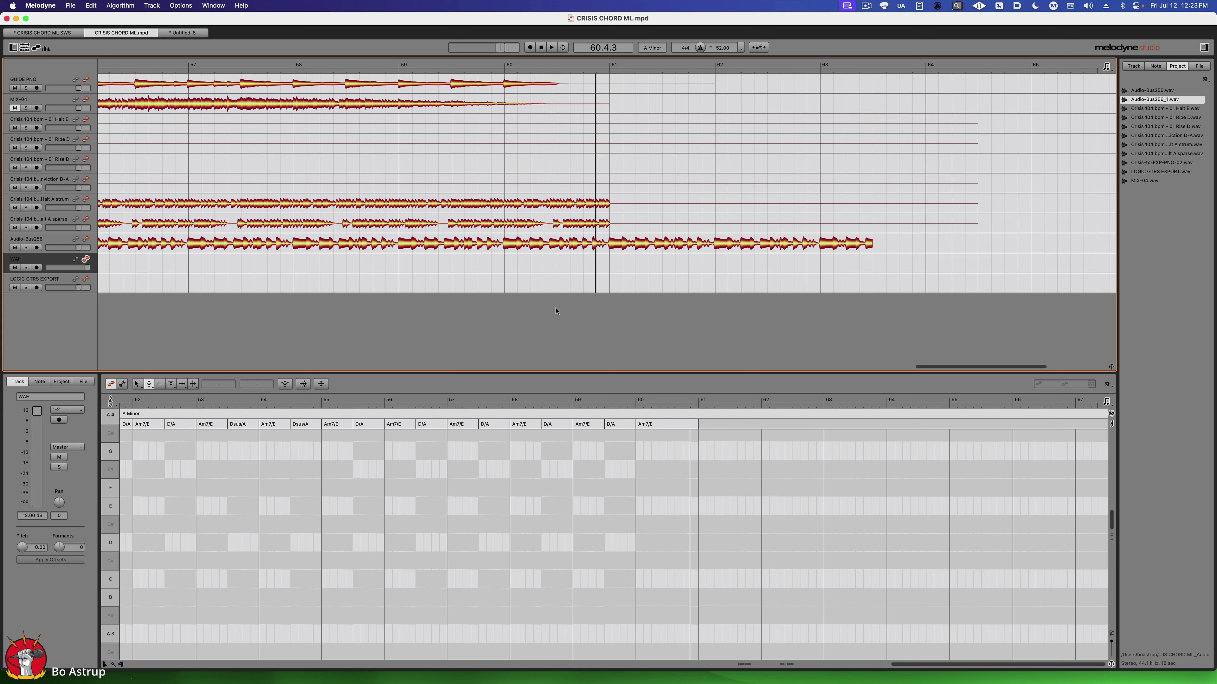
# Step: Review the export options for saving each track as an individual WAV file over the entire length, and close the dialog
pyautogui.click(71, 6)
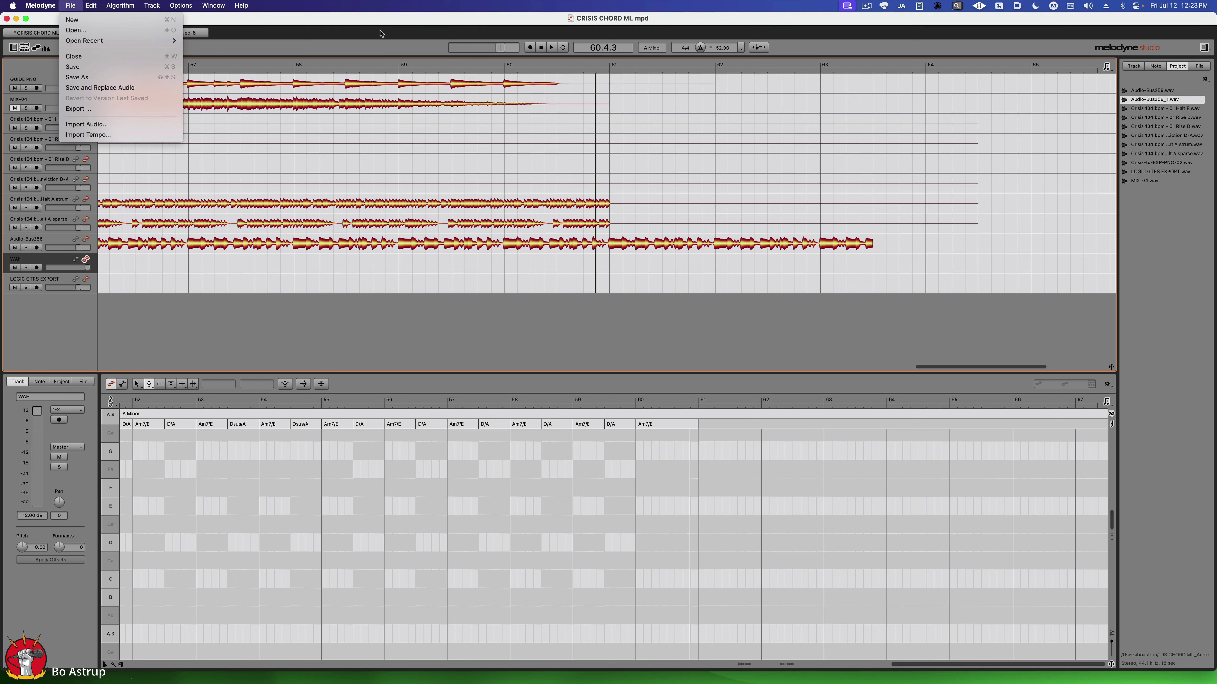
pyautogui.click(112, 110)
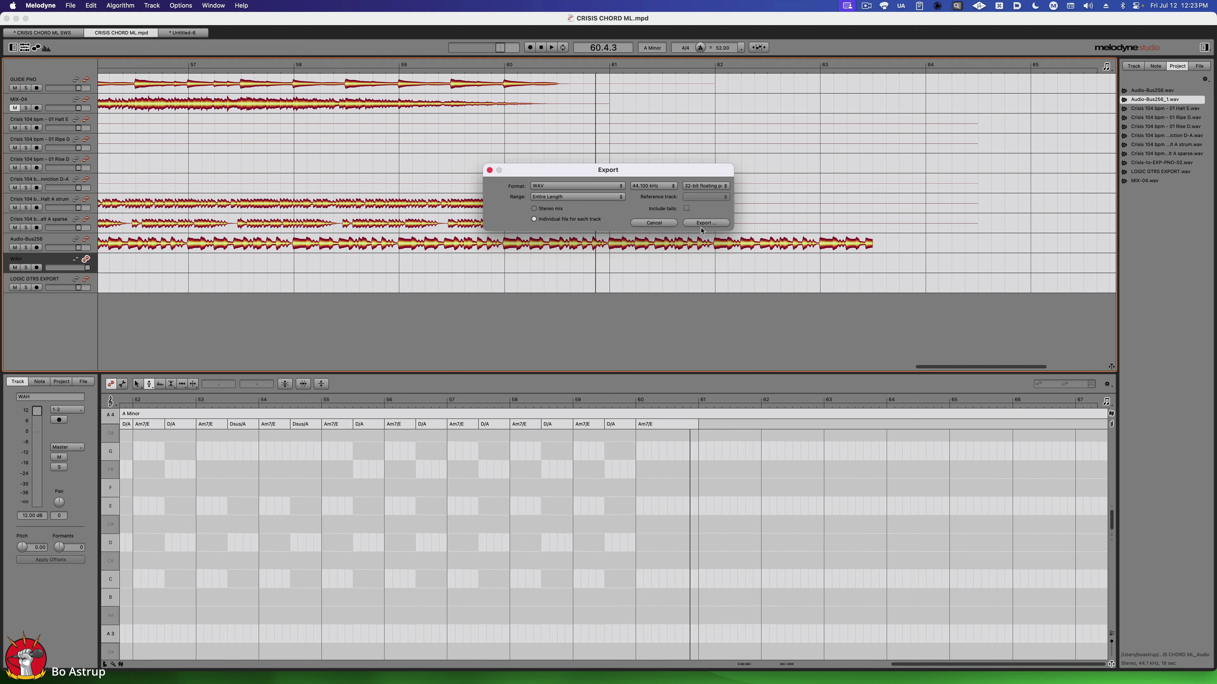
pyautogui.click(673, 224)
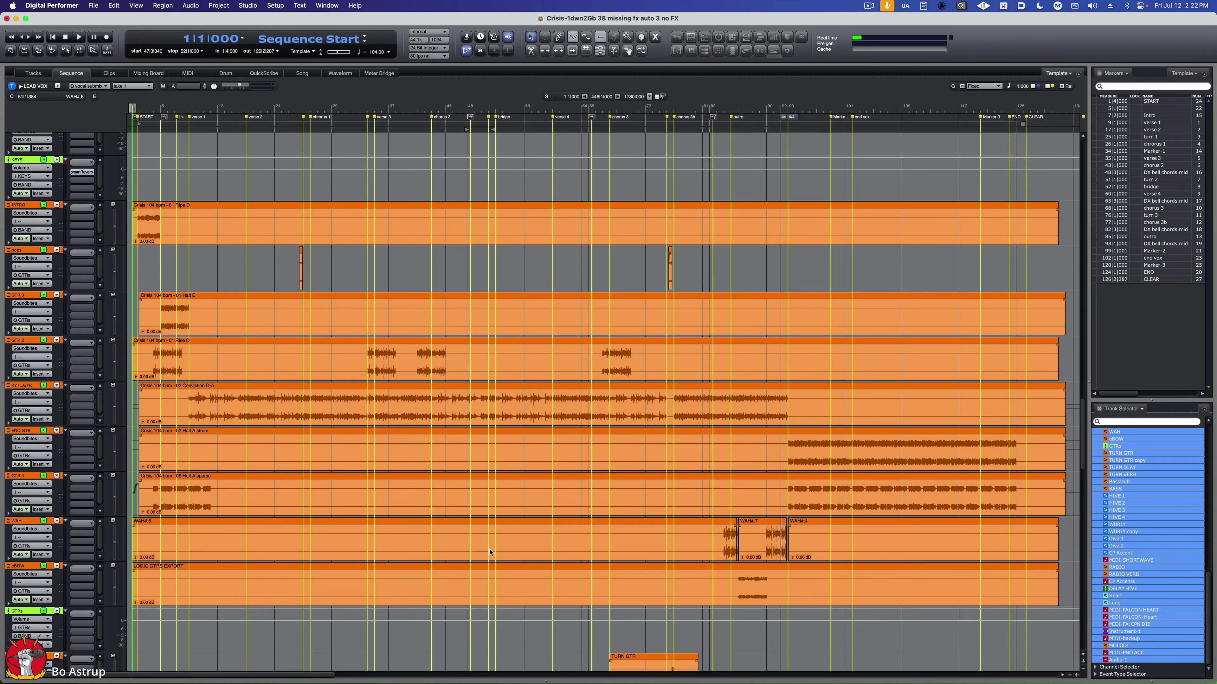
# Step: Switch to the Crisis sequence in Digital Performer and examine its guitar tracks, including the WAH and LOGIC GTRS EXPORT clips
pyautogui.scroll(-3, 571, 543)
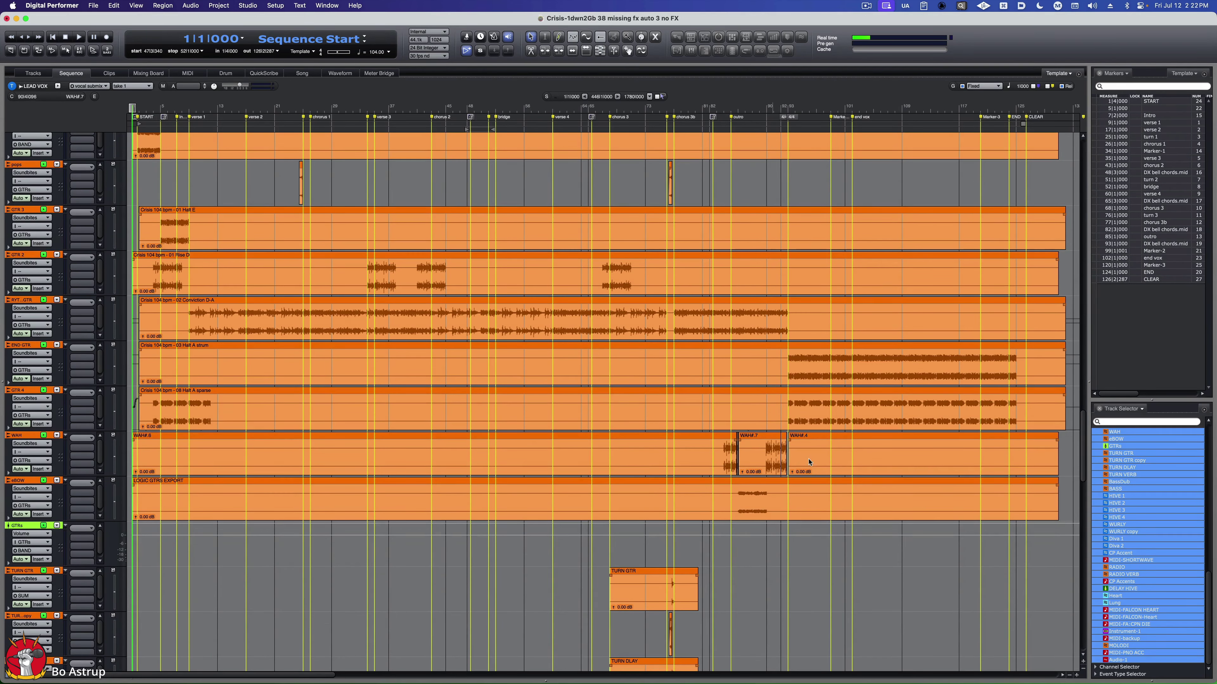
pyautogui.scroll(-4, 783, 554)
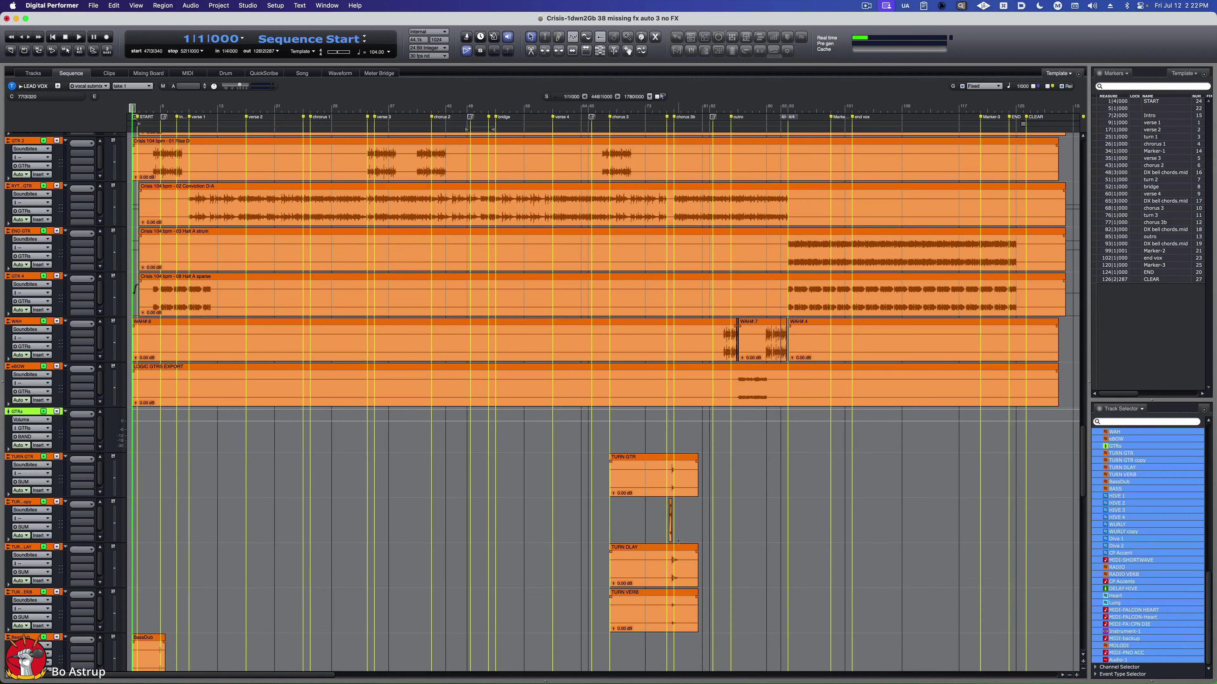
pyautogui.scroll(-3, 724, 539)
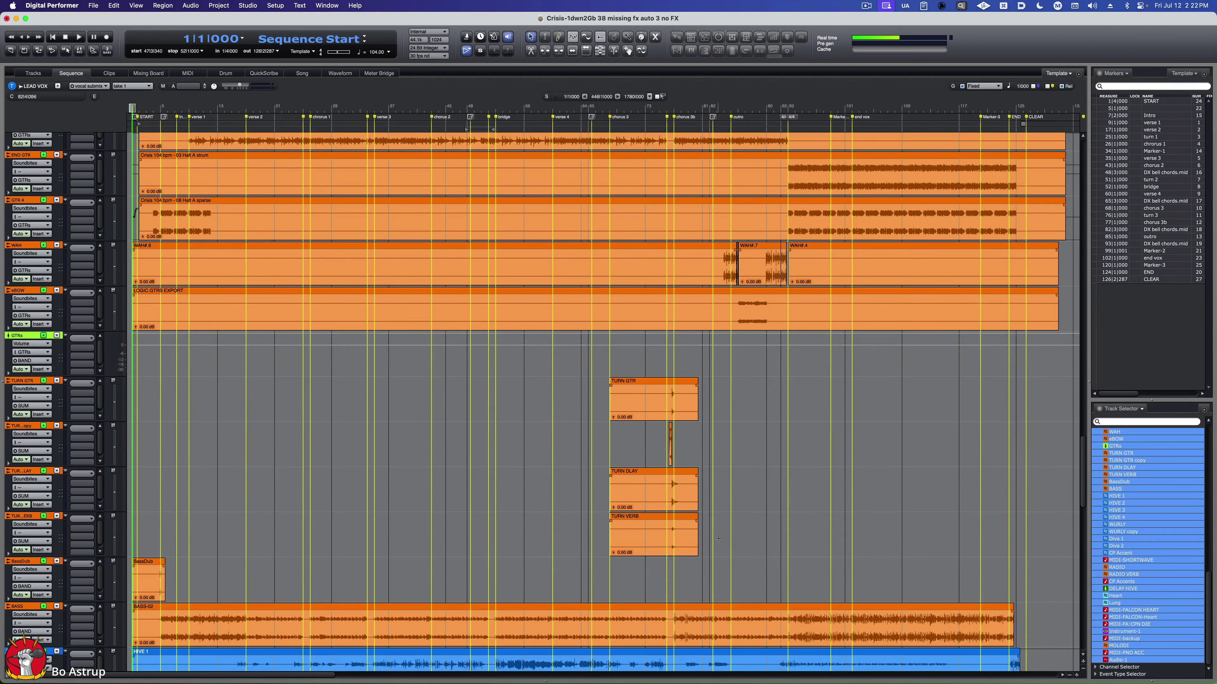
pyautogui.scroll(5, 658, 531)
pyautogui.scroll(2, 171, 418)
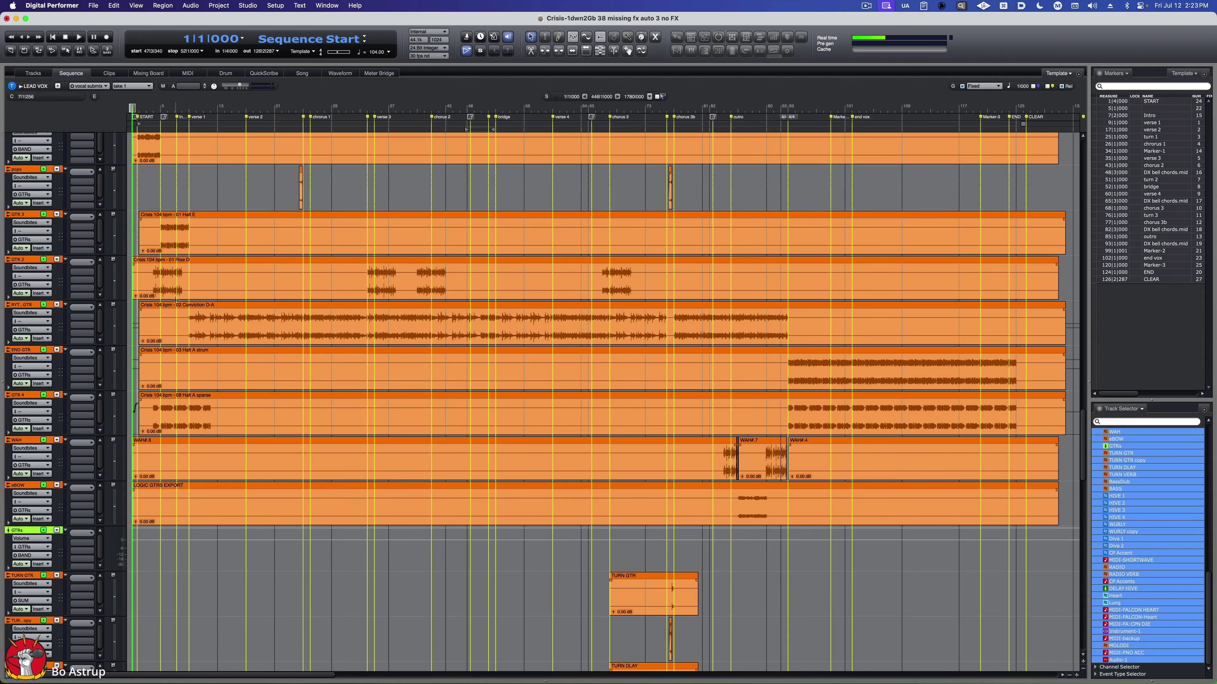
pyautogui.scroll(2, 195, 267)
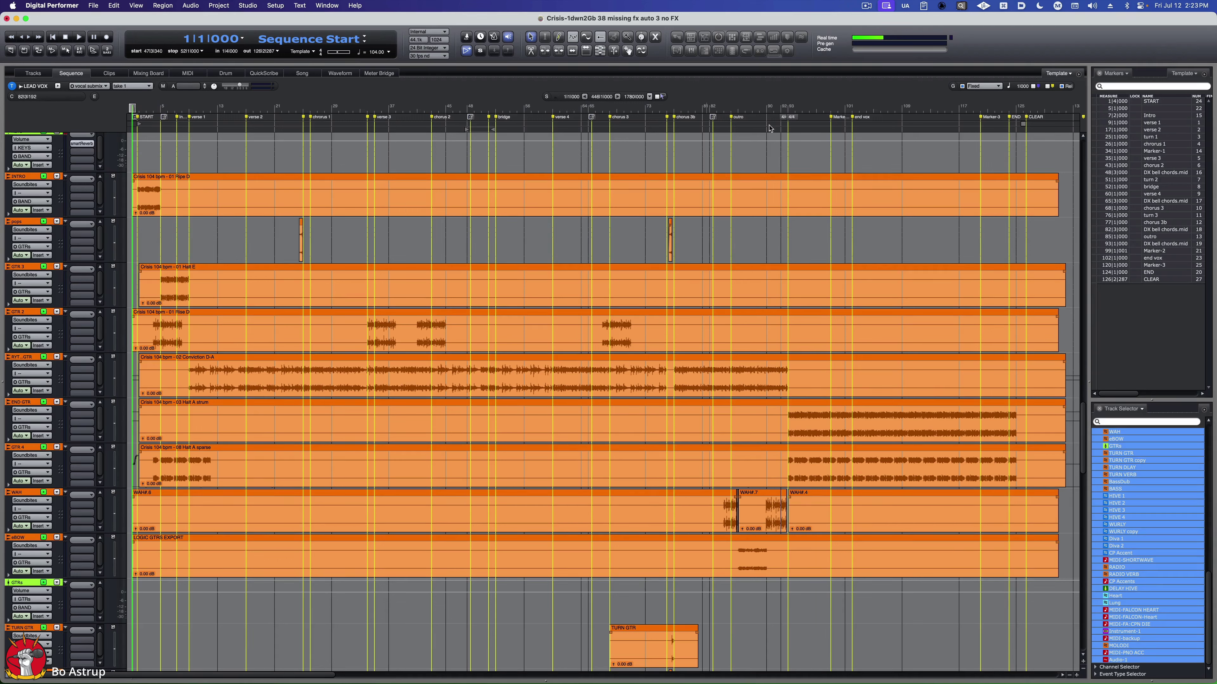
# Step: Play the sequence from the start and look through the drum, synth and MIDI tracks above the guitars
pyautogui.click(79, 38)
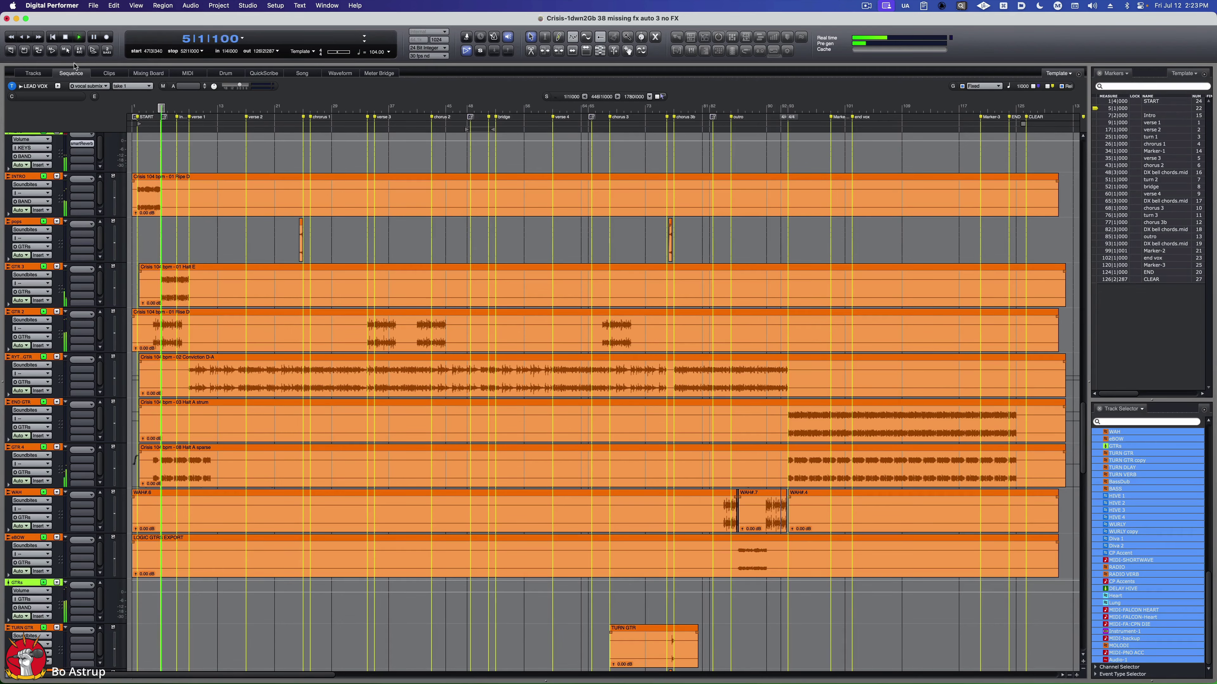
pyautogui.scroll(10, 429, 261)
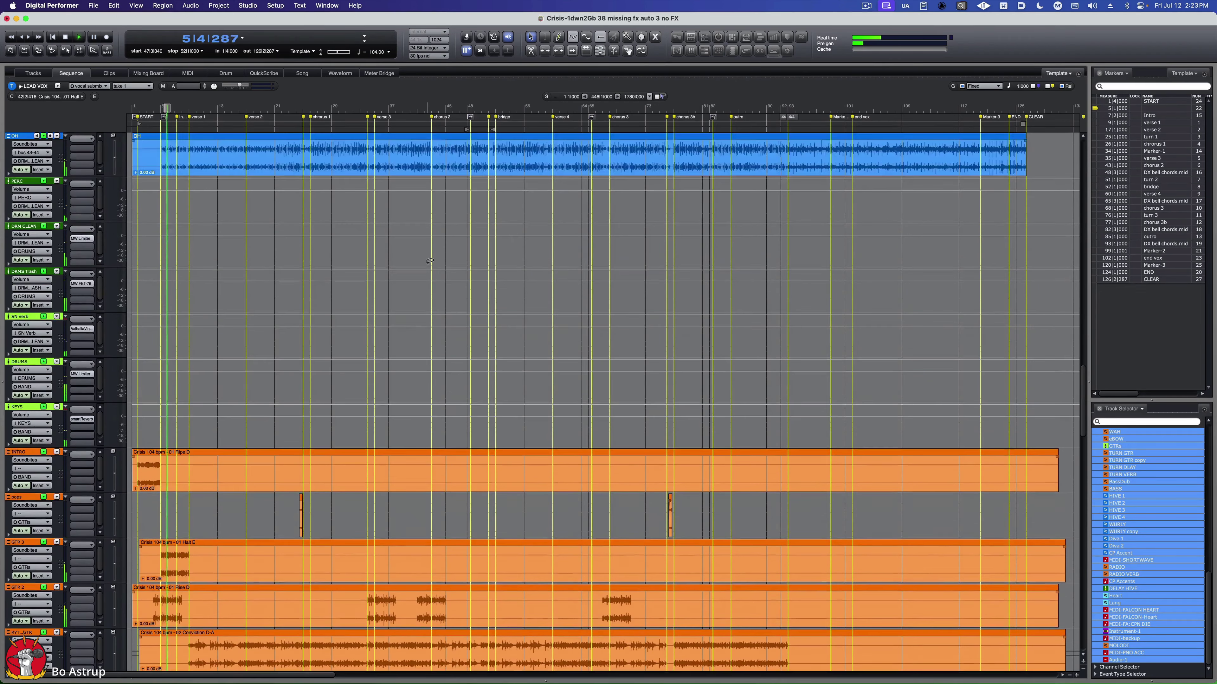
pyautogui.scroll(10, 429, 261)
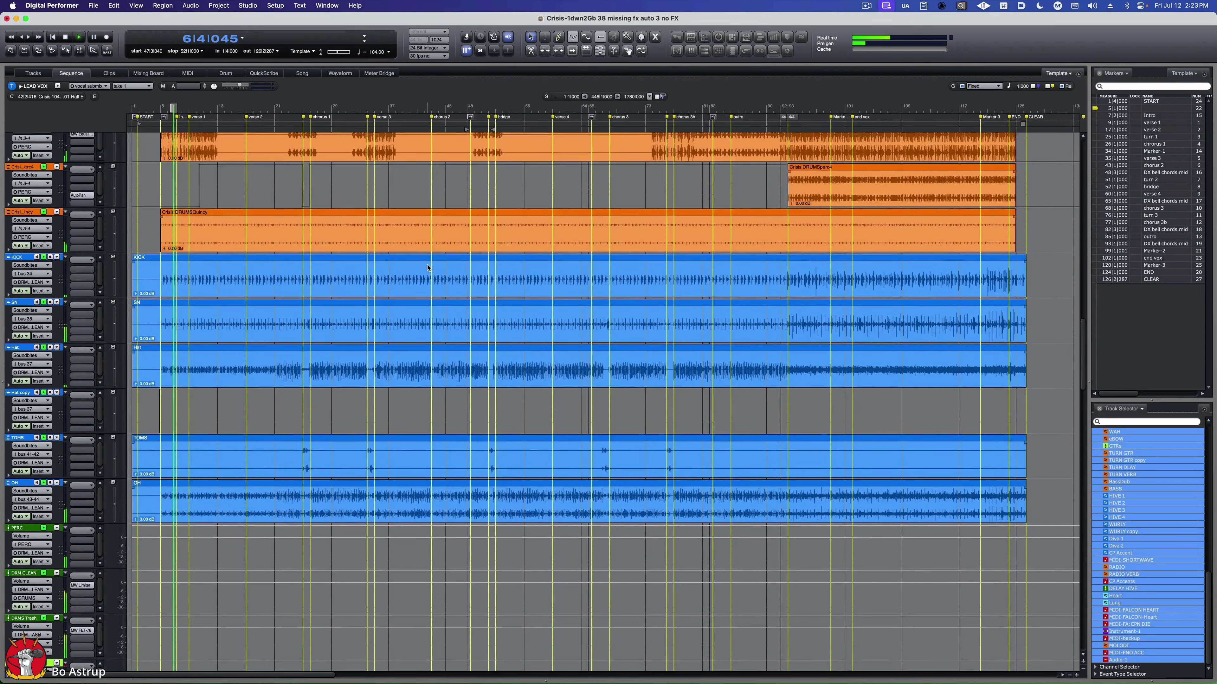
pyautogui.scroll(3, 428, 267)
pyautogui.scroll(20, 427, 265)
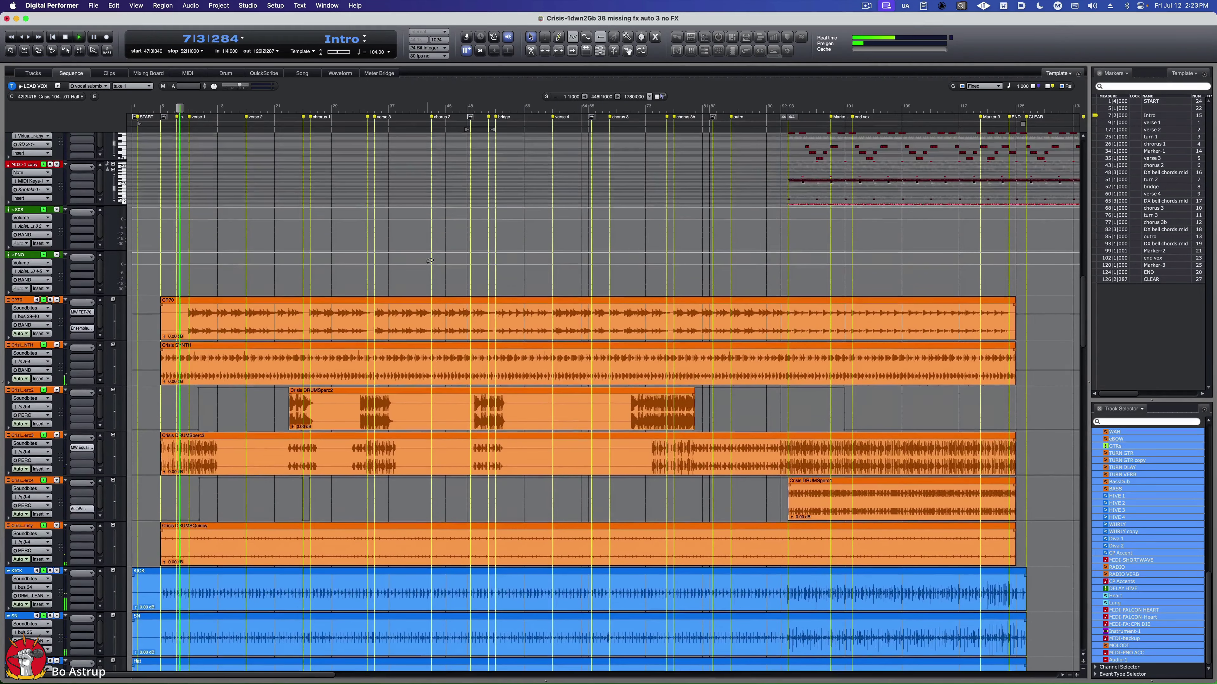
pyautogui.scroll(20, 428, 264)
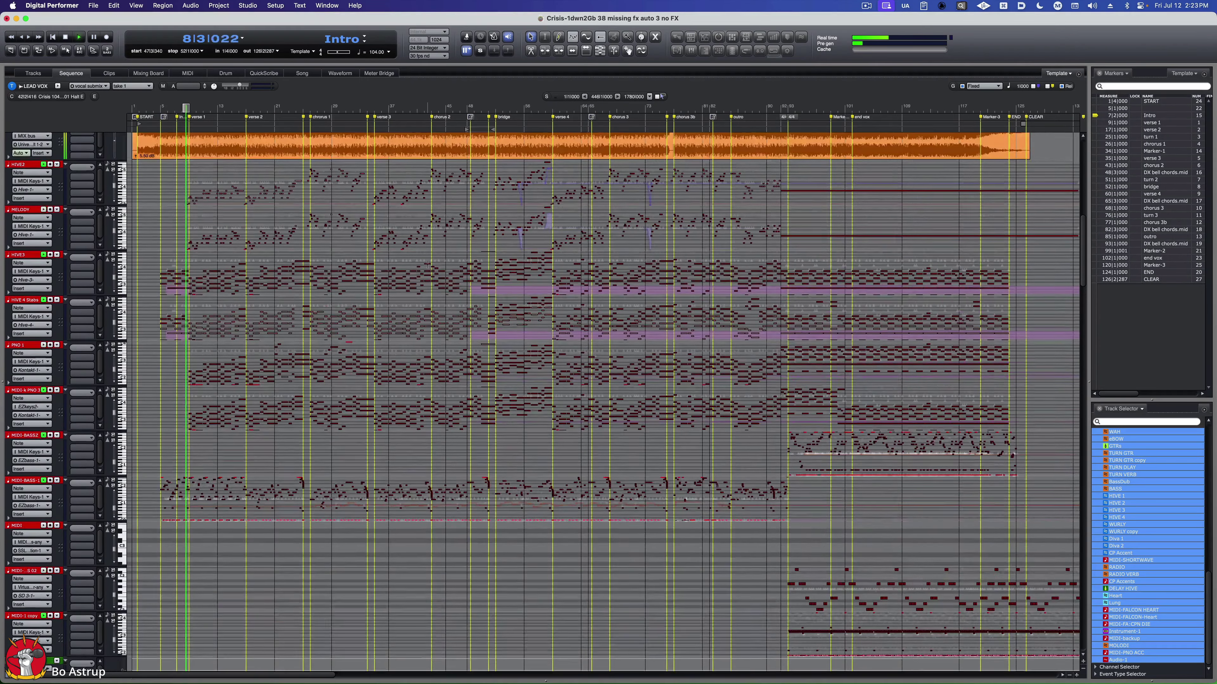
pyautogui.scroll(8, 429, 261)
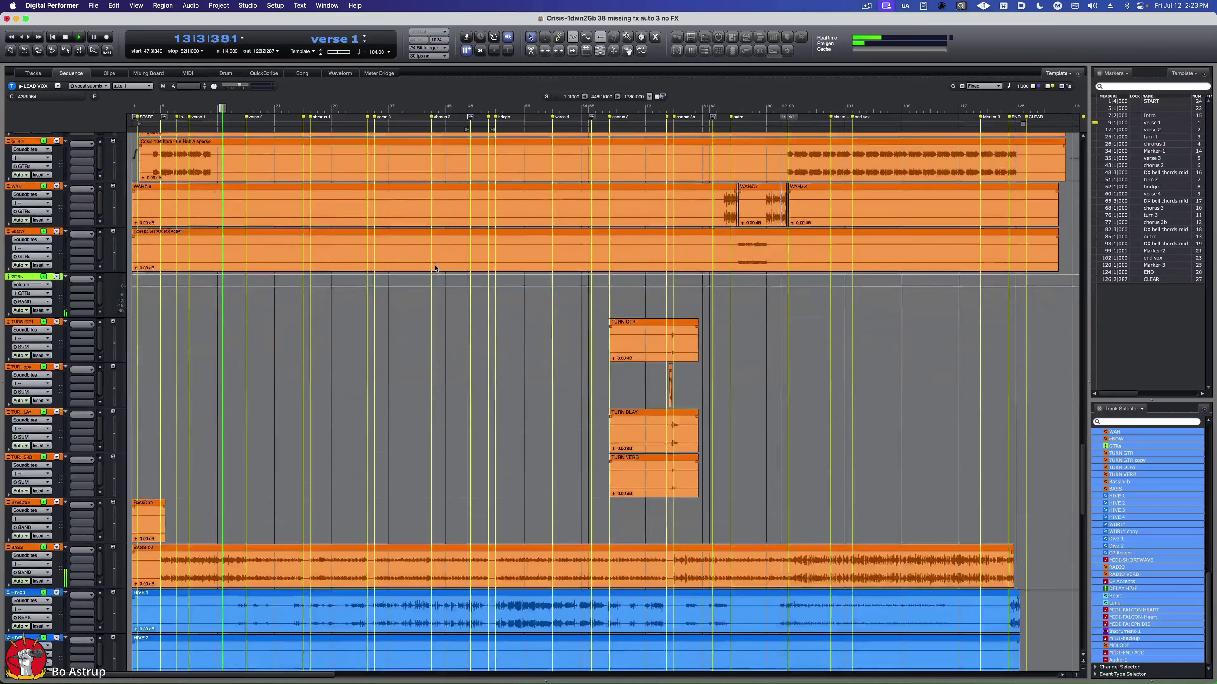
# Step: Keep the song playing while looking through the bass, keyboard and MIDI tracks below, and return to the guitar tracks
pyautogui.scroll(-12, 435, 268)
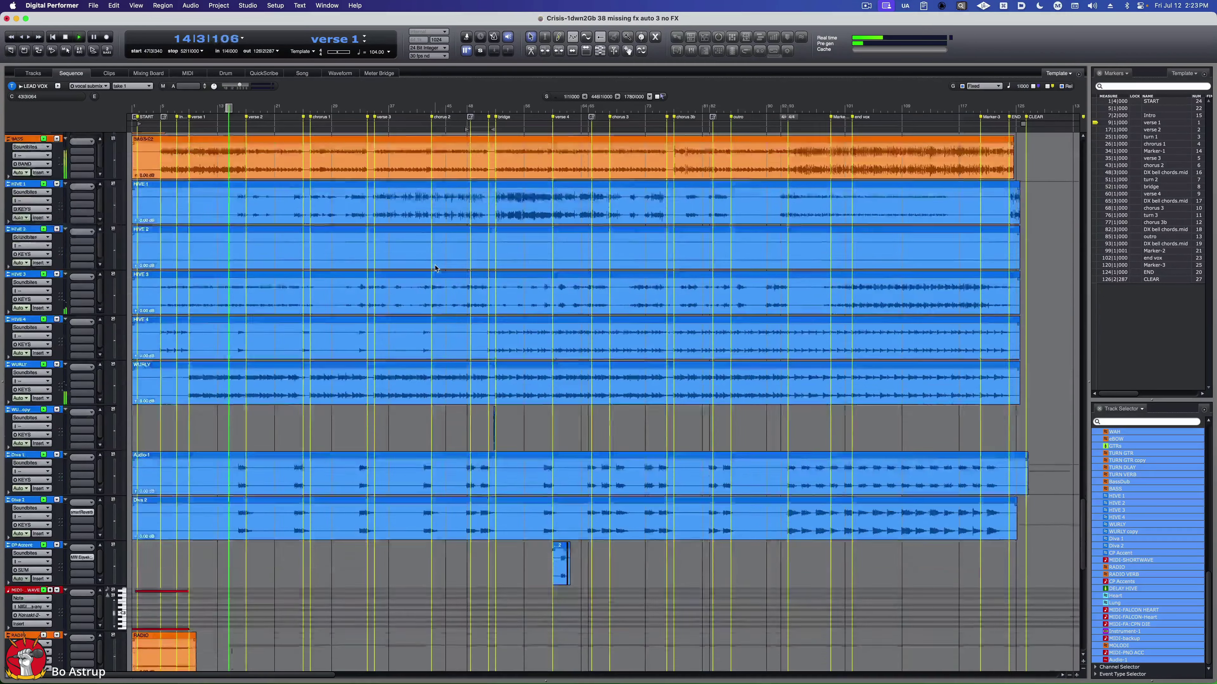
pyautogui.scroll(-5, 435, 265)
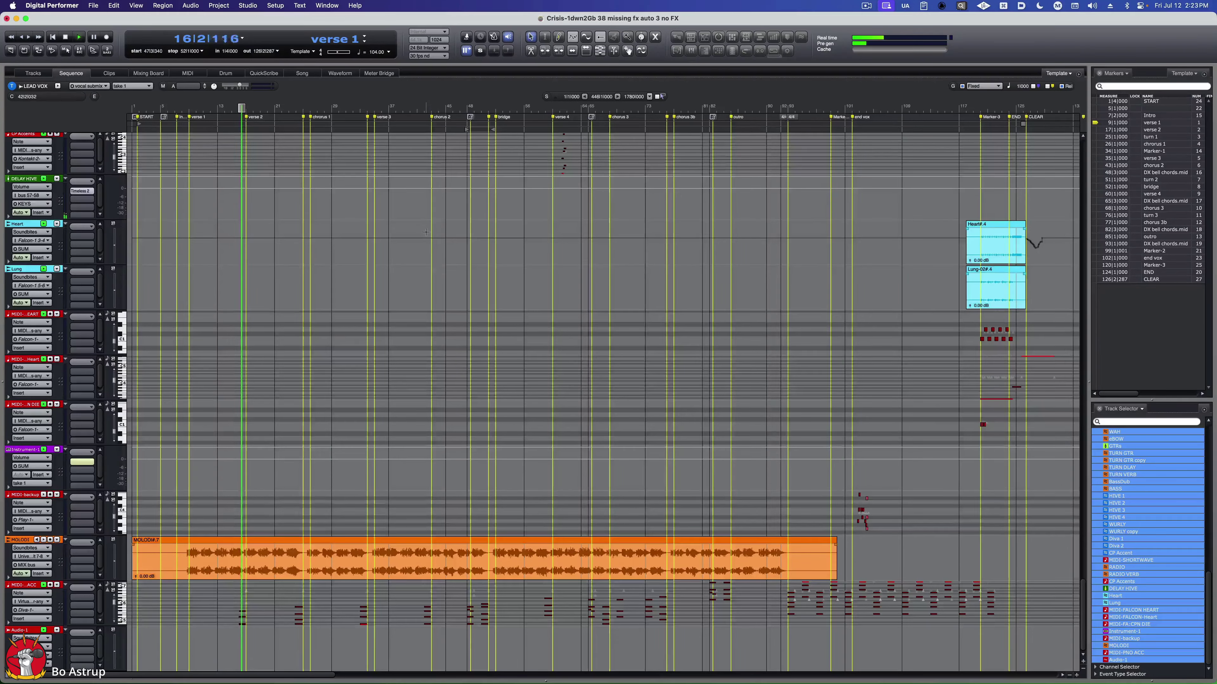
pyautogui.scroll(15, 426, 232)
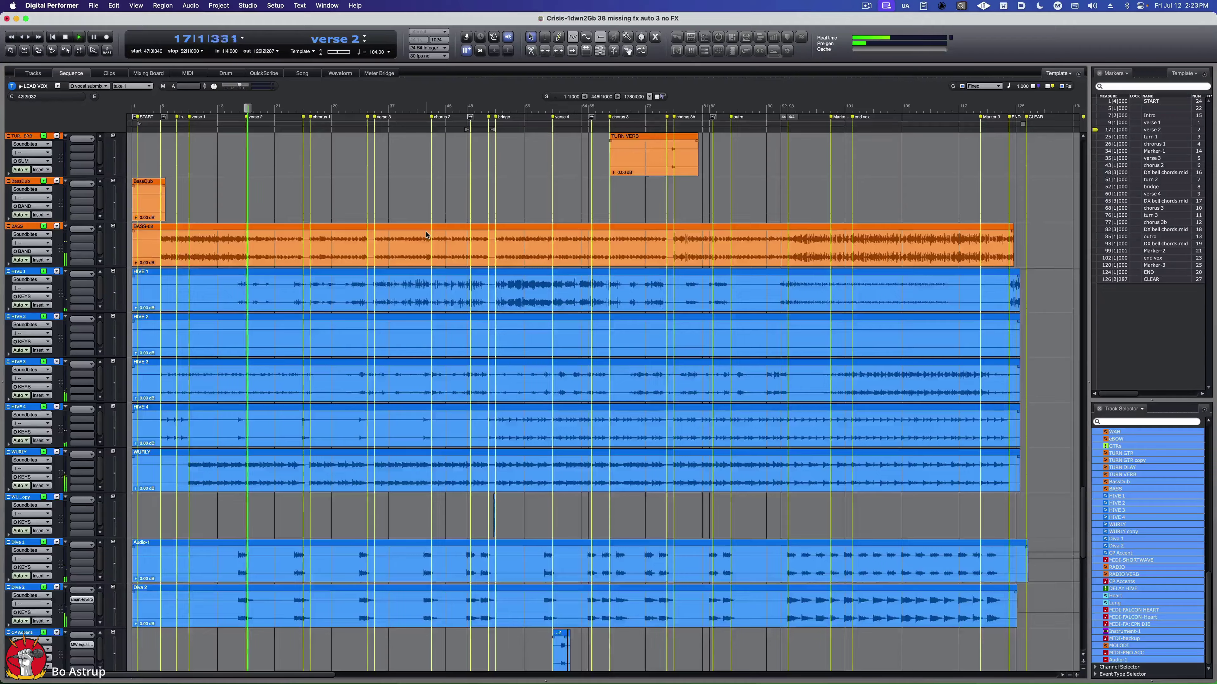
pyautogui.scroll(10, 426, 236)
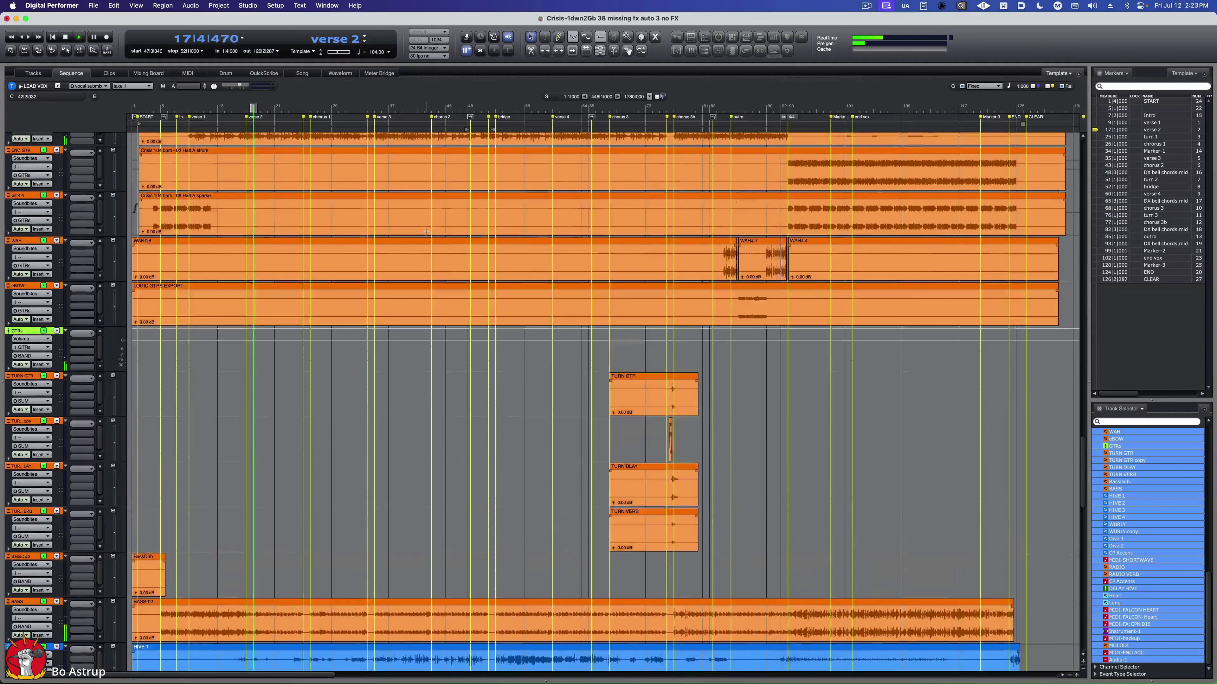
pyautogui.scroll(8, 426, 231)
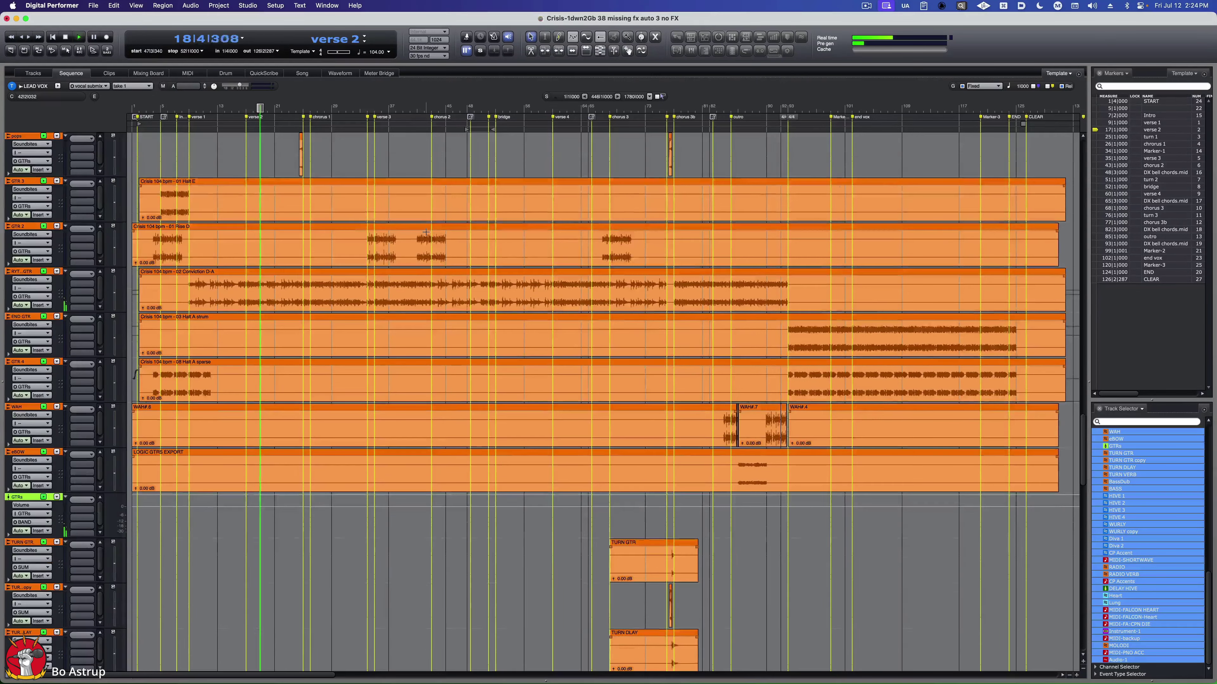
pyautogui.scroll(2, 426, 232)
pyautogui.scroll(4, 426, 232)
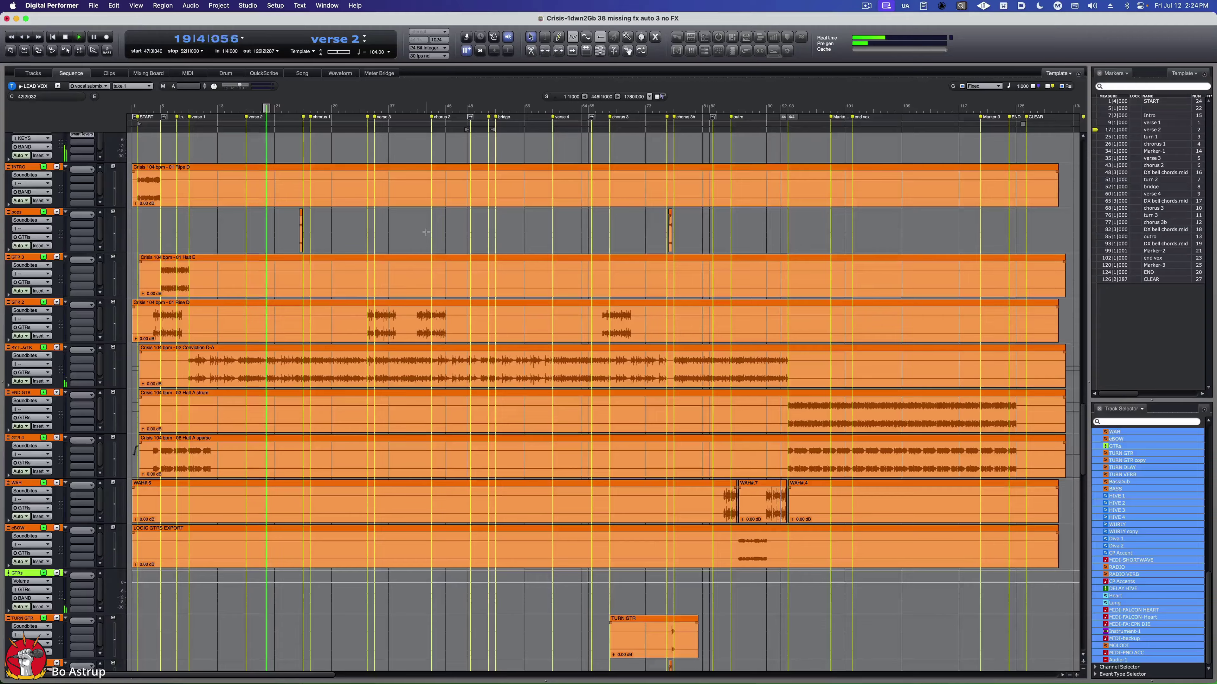
pyautogui.scroll(-6, 426, 232)
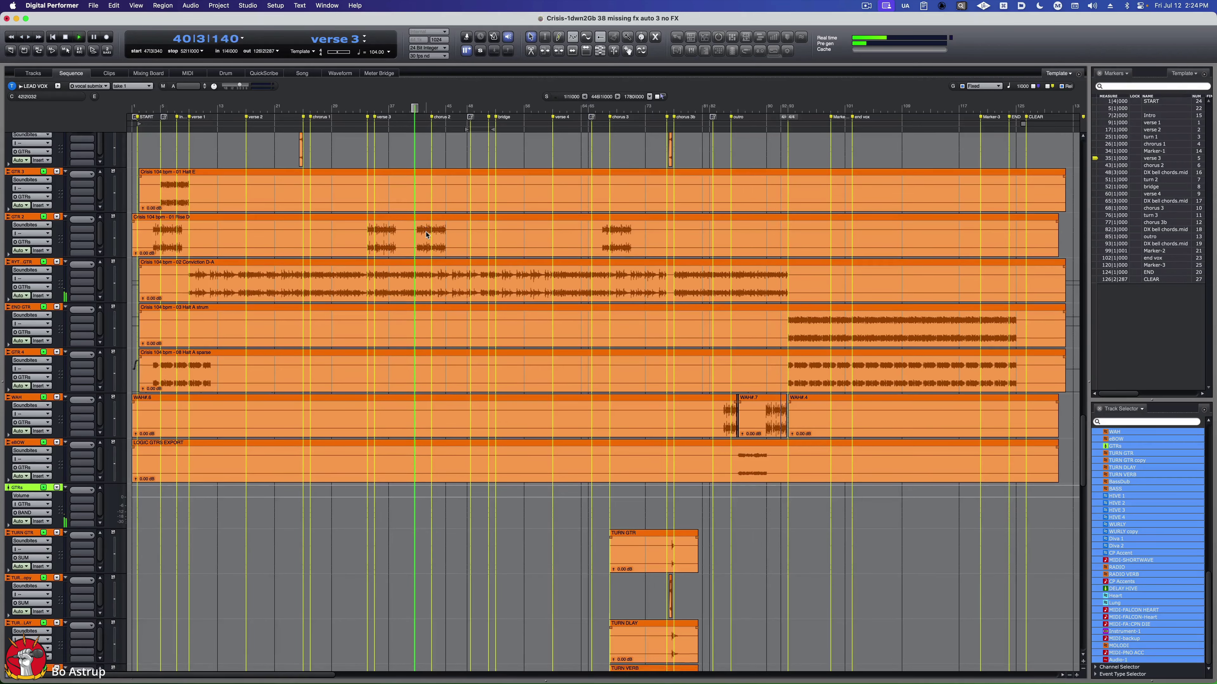
pyautogui.scroll(2, 427, 234)
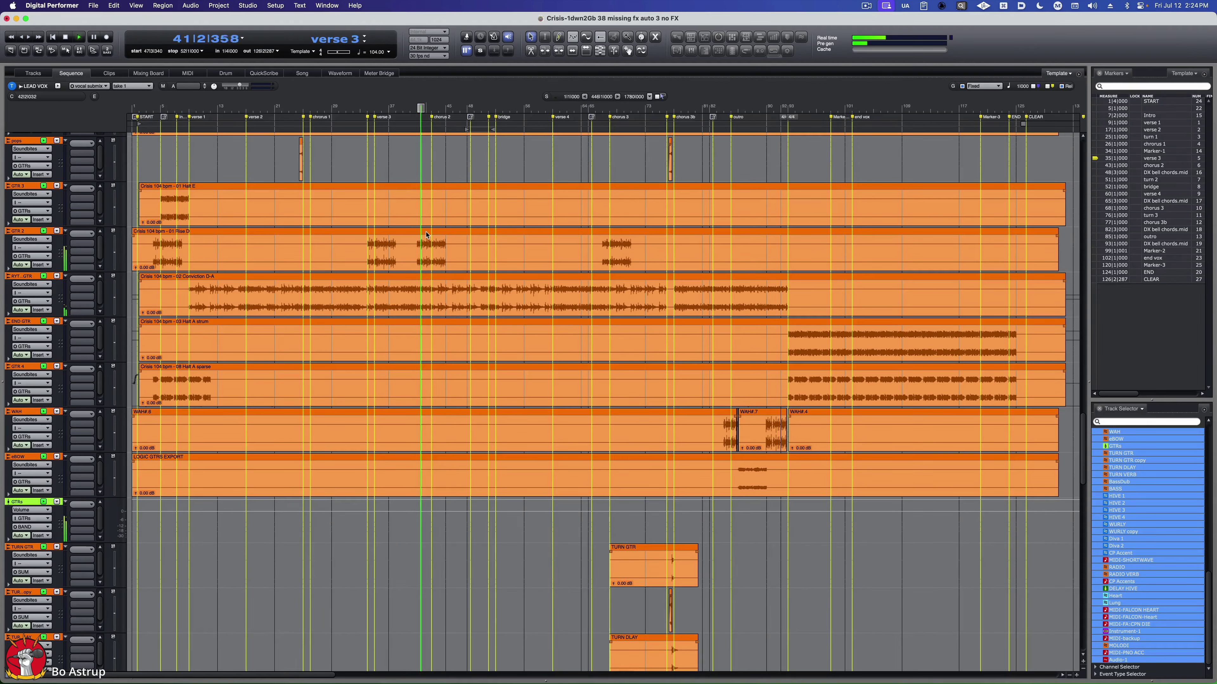